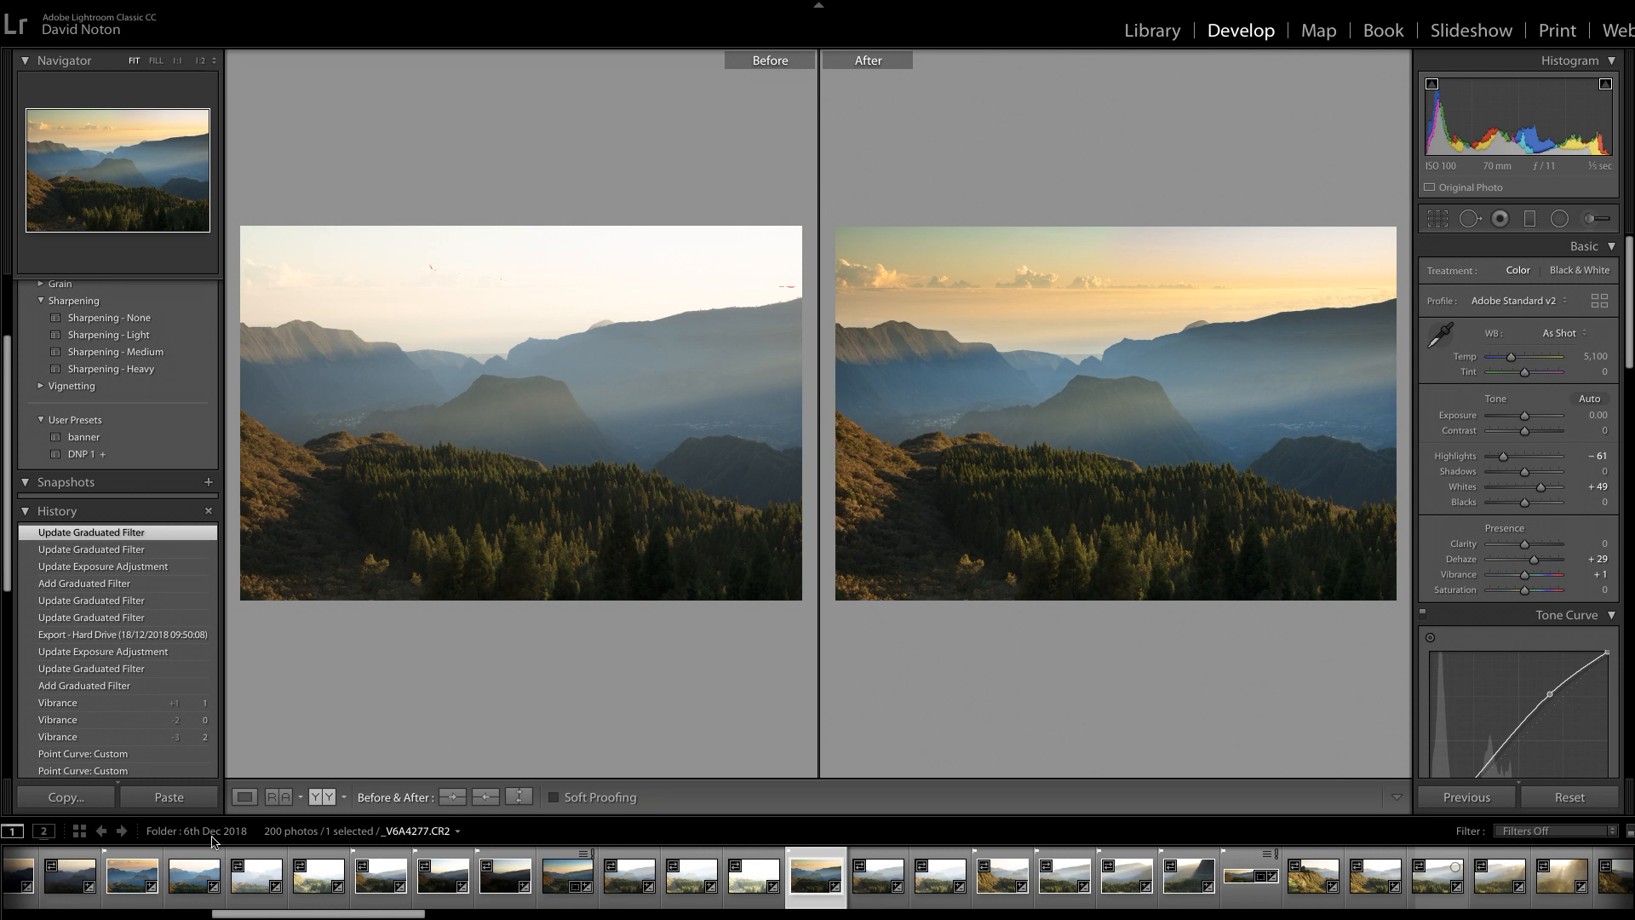
Step: Show the photo in single-image view and revert its edit history to the original DNP 1 import state
left_click(244, 796)
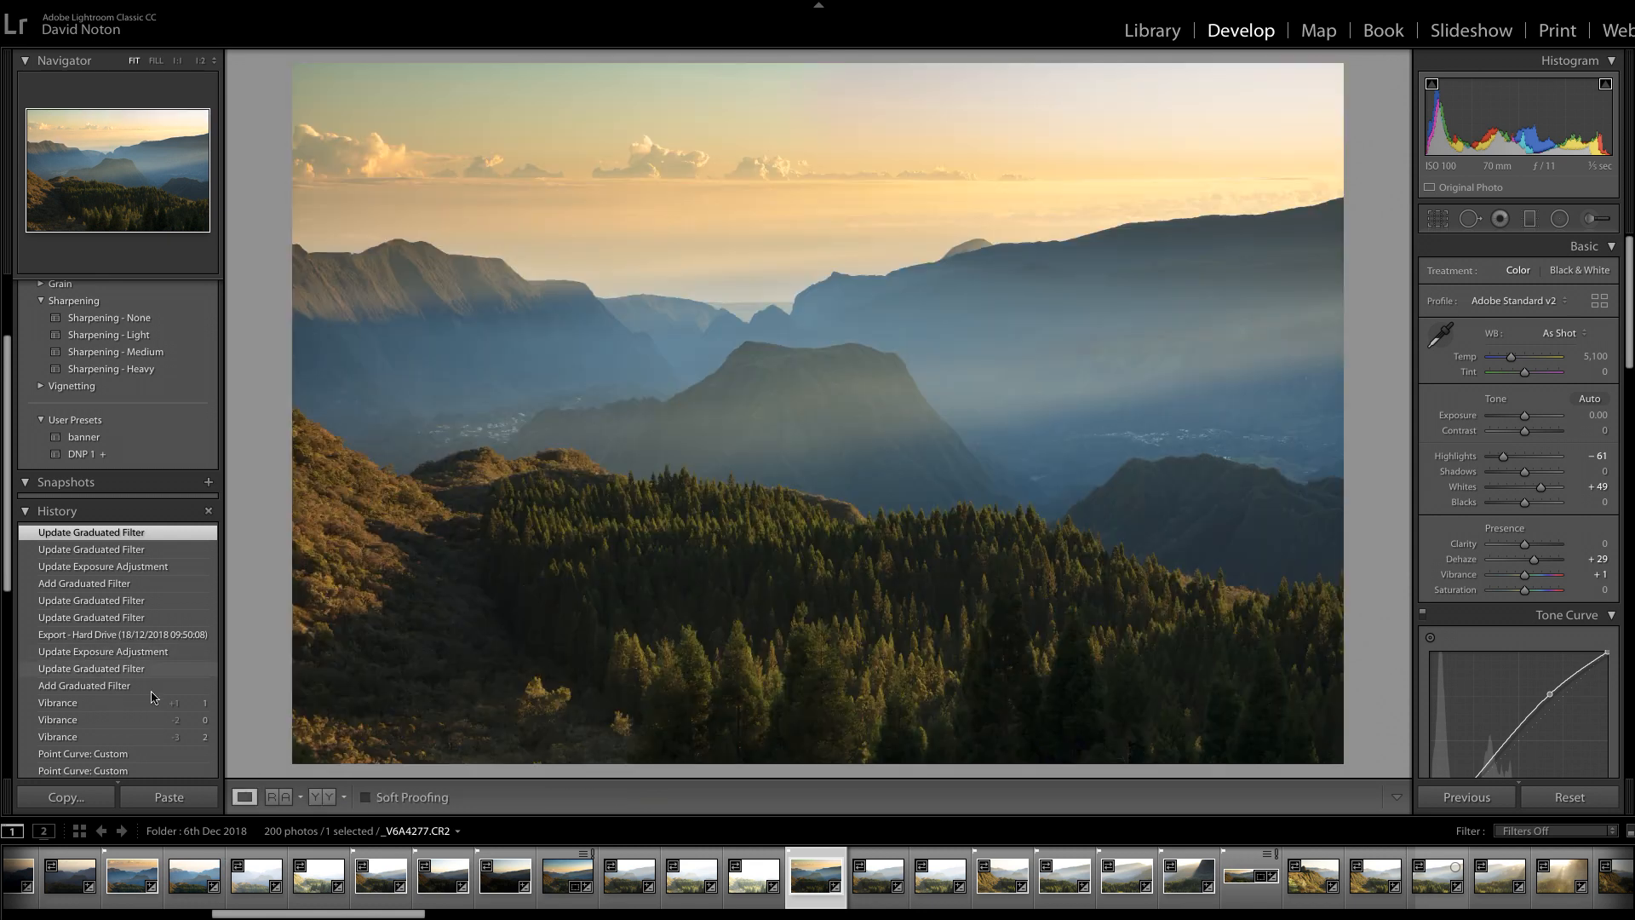
scroll(151, 696, "down", 10)
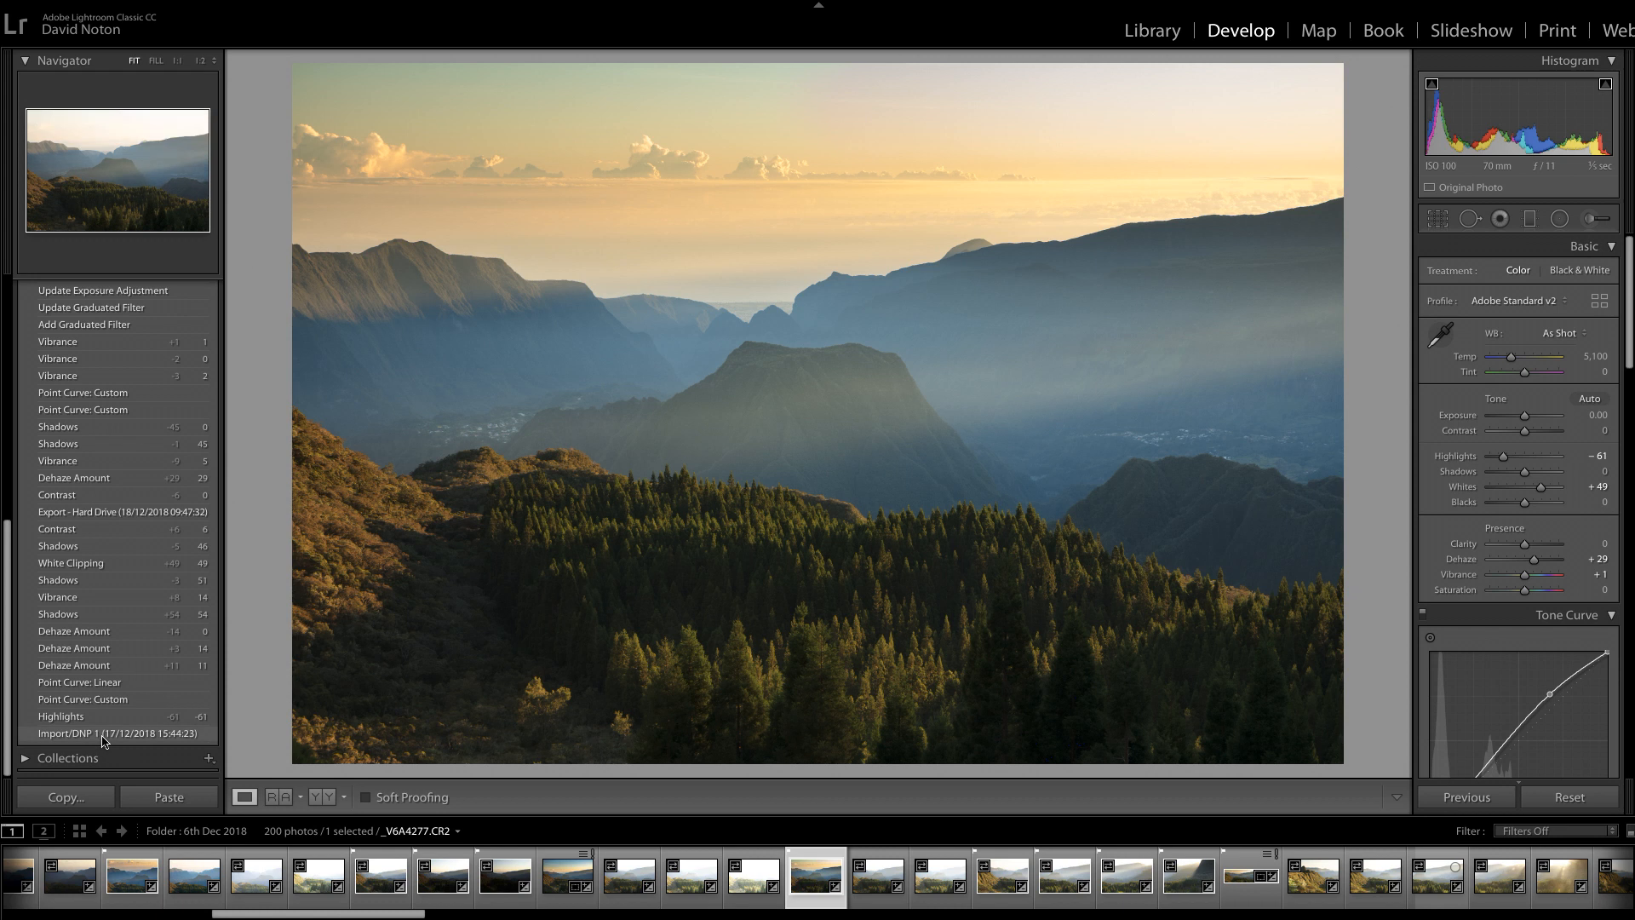
left_click(102, 734)
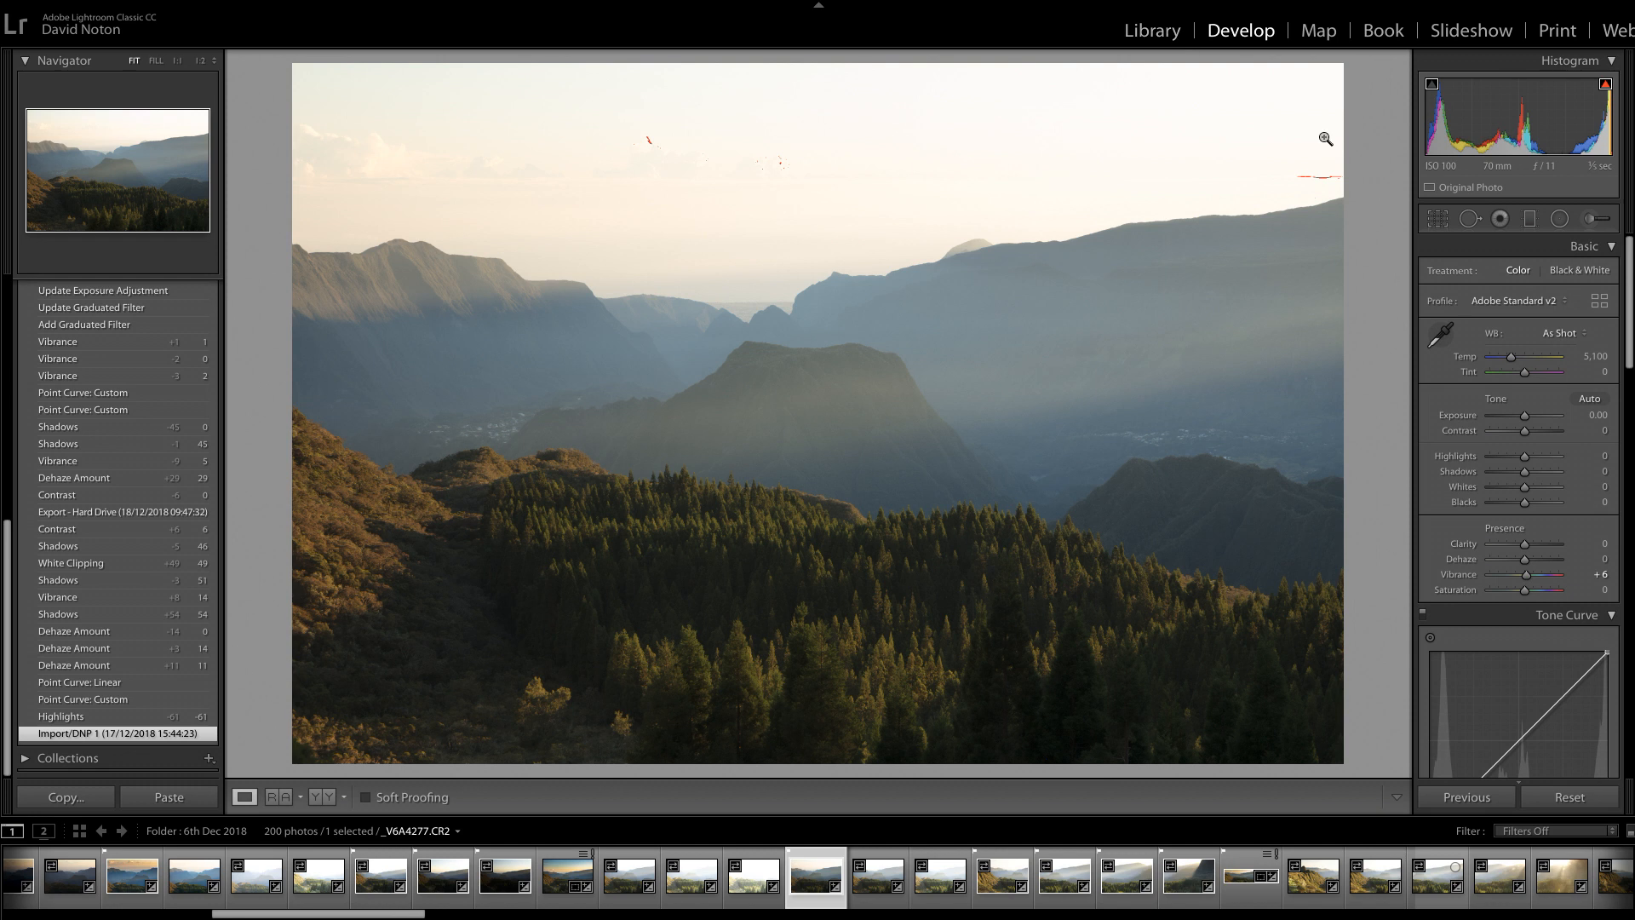
Step: Examine the imported photo's tone, presence, tone curve, sharpening, noise reduction and lens correction settings
scroll(1556, 541, "down", 2)
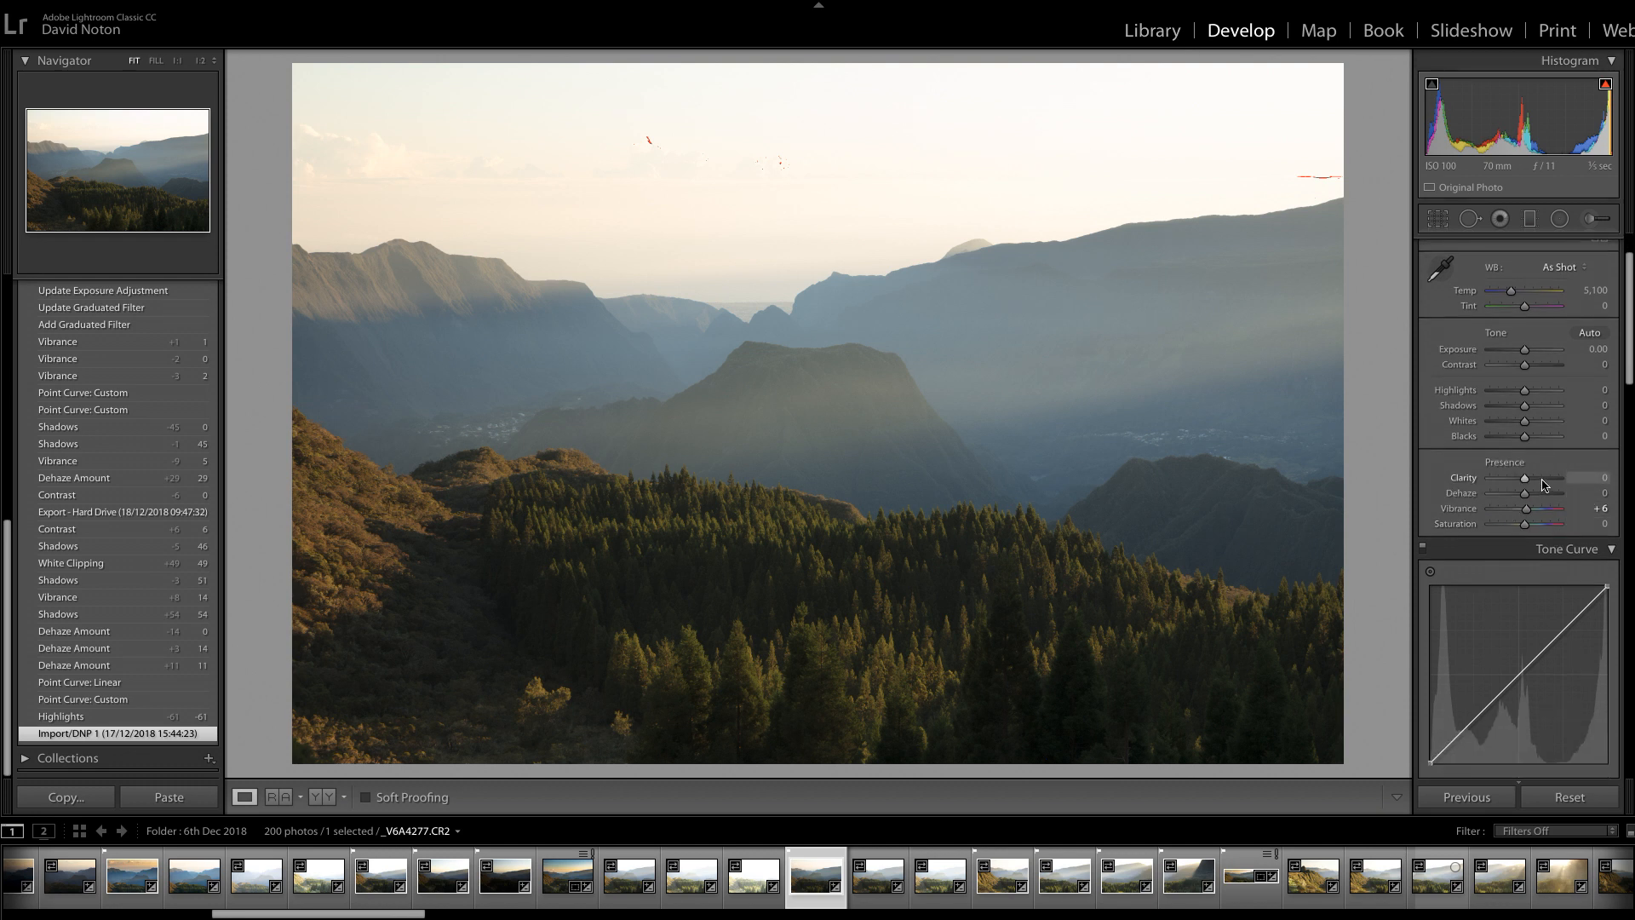
scroll(1541, 409, "down", 5)
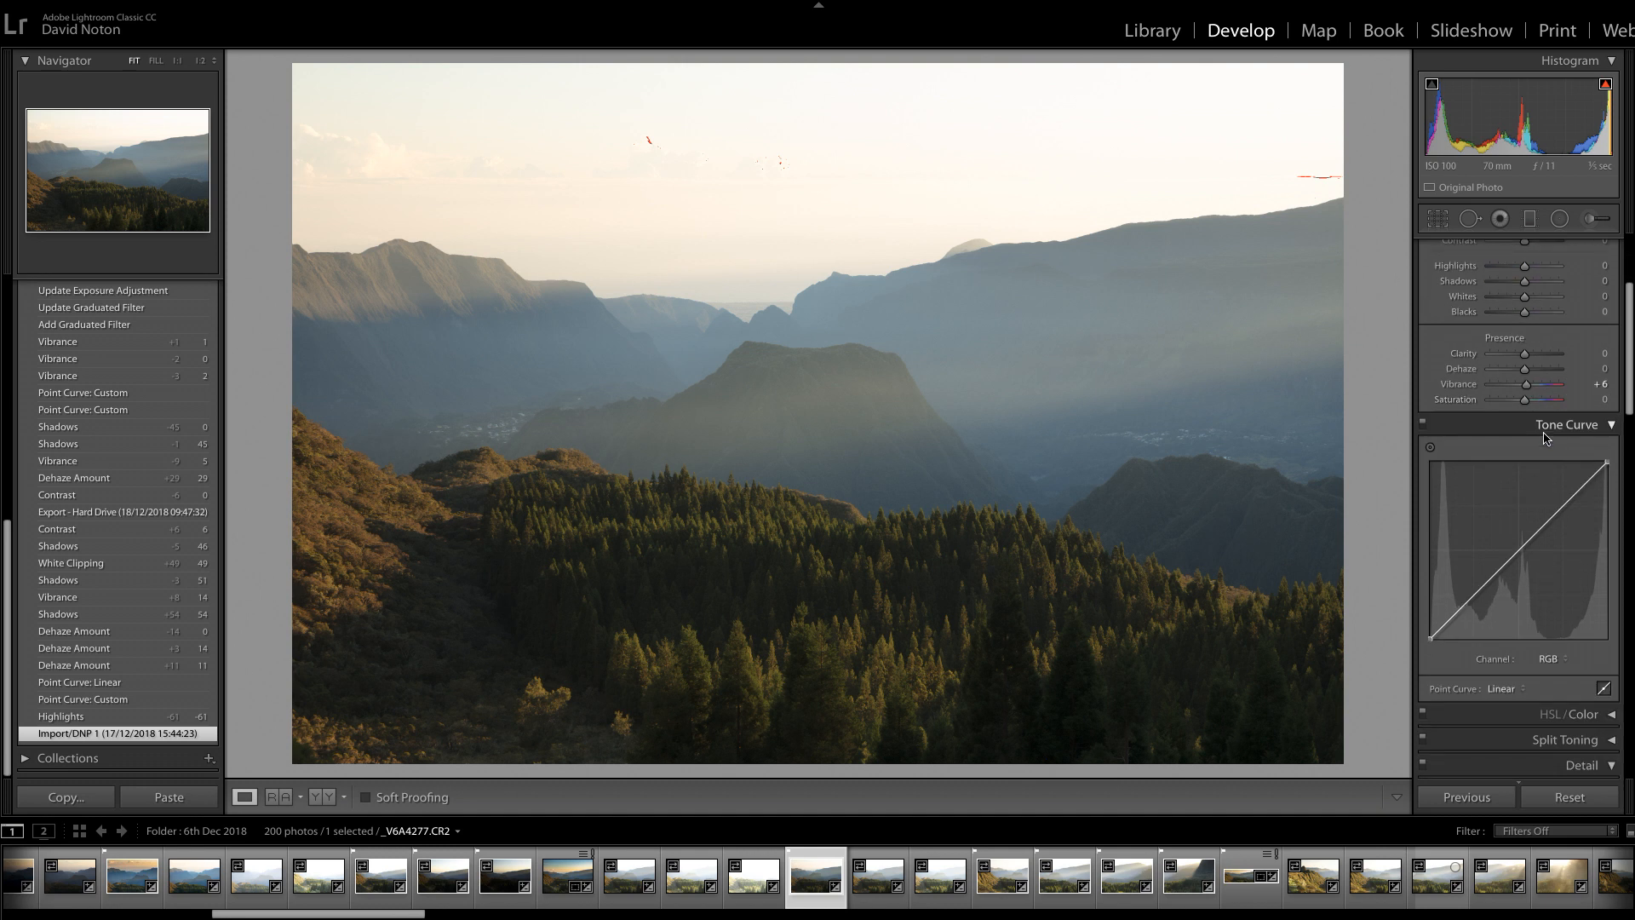
scroll(1544, 434, "down", 4)
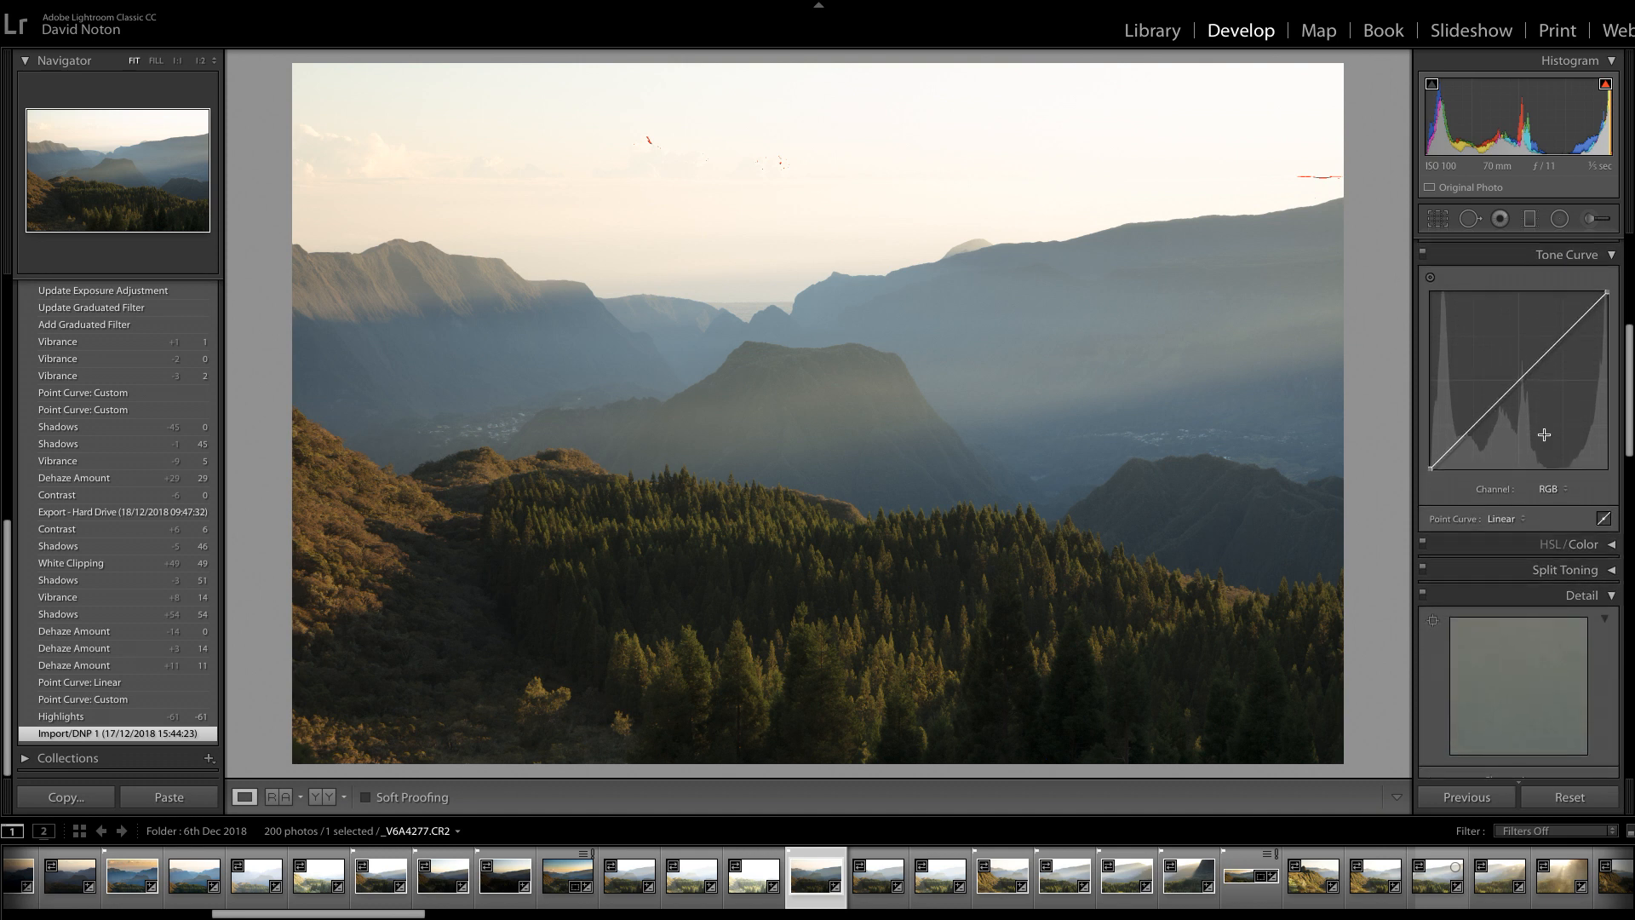
scroll(1544, 435, "down", 4)
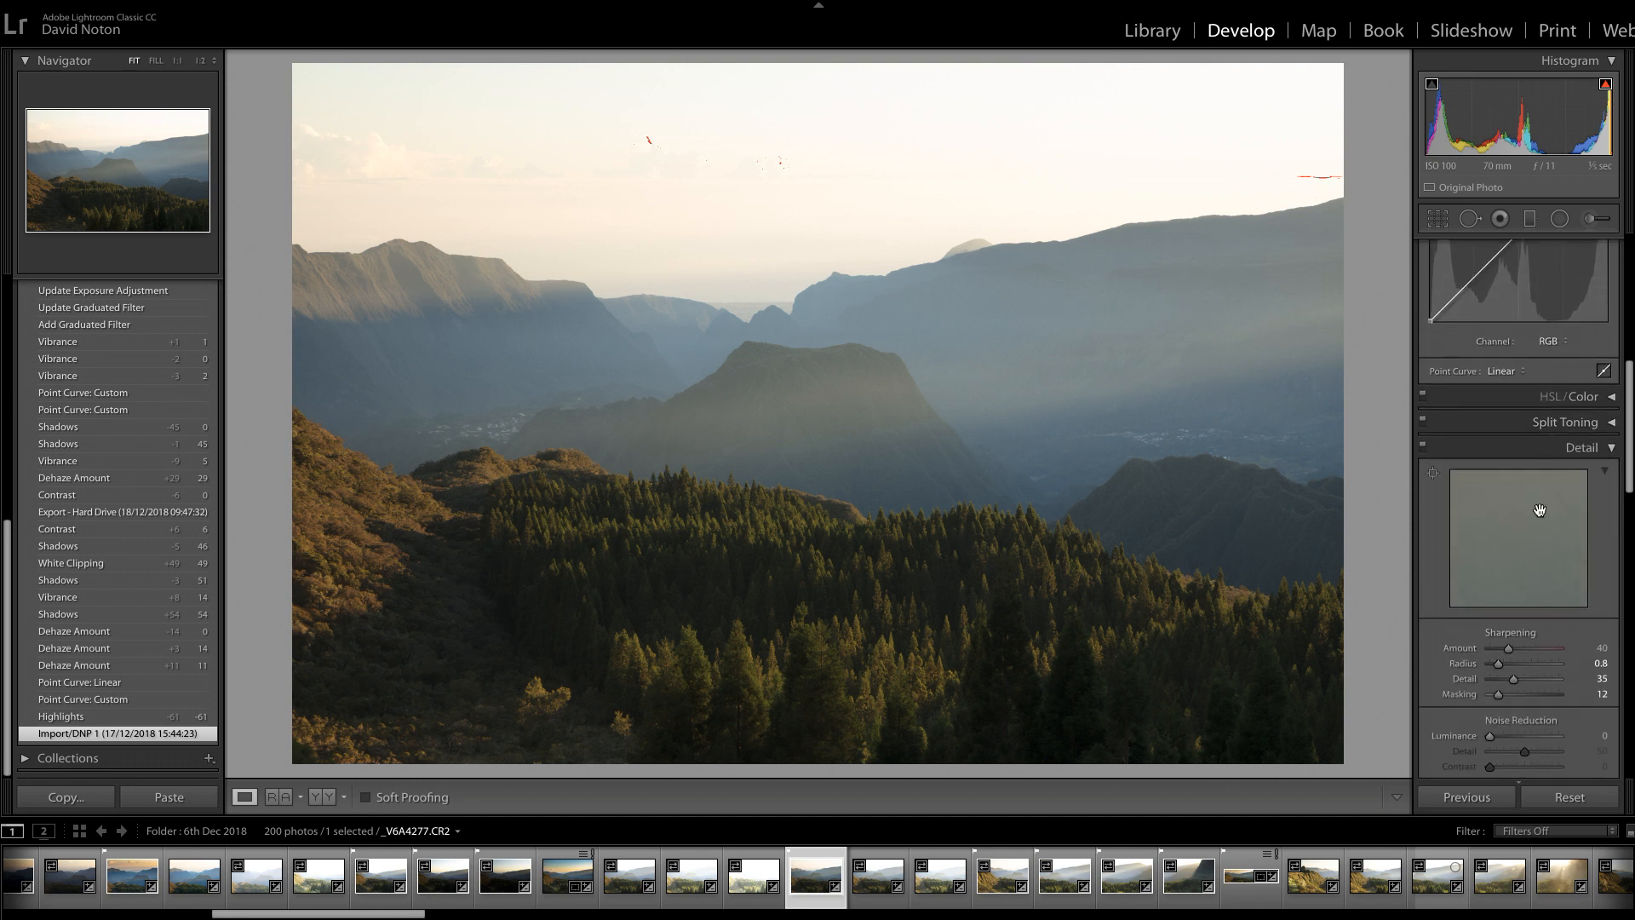
scroll(1542, 428, "up", 4)
scroll(1543, 430, "up", 5)
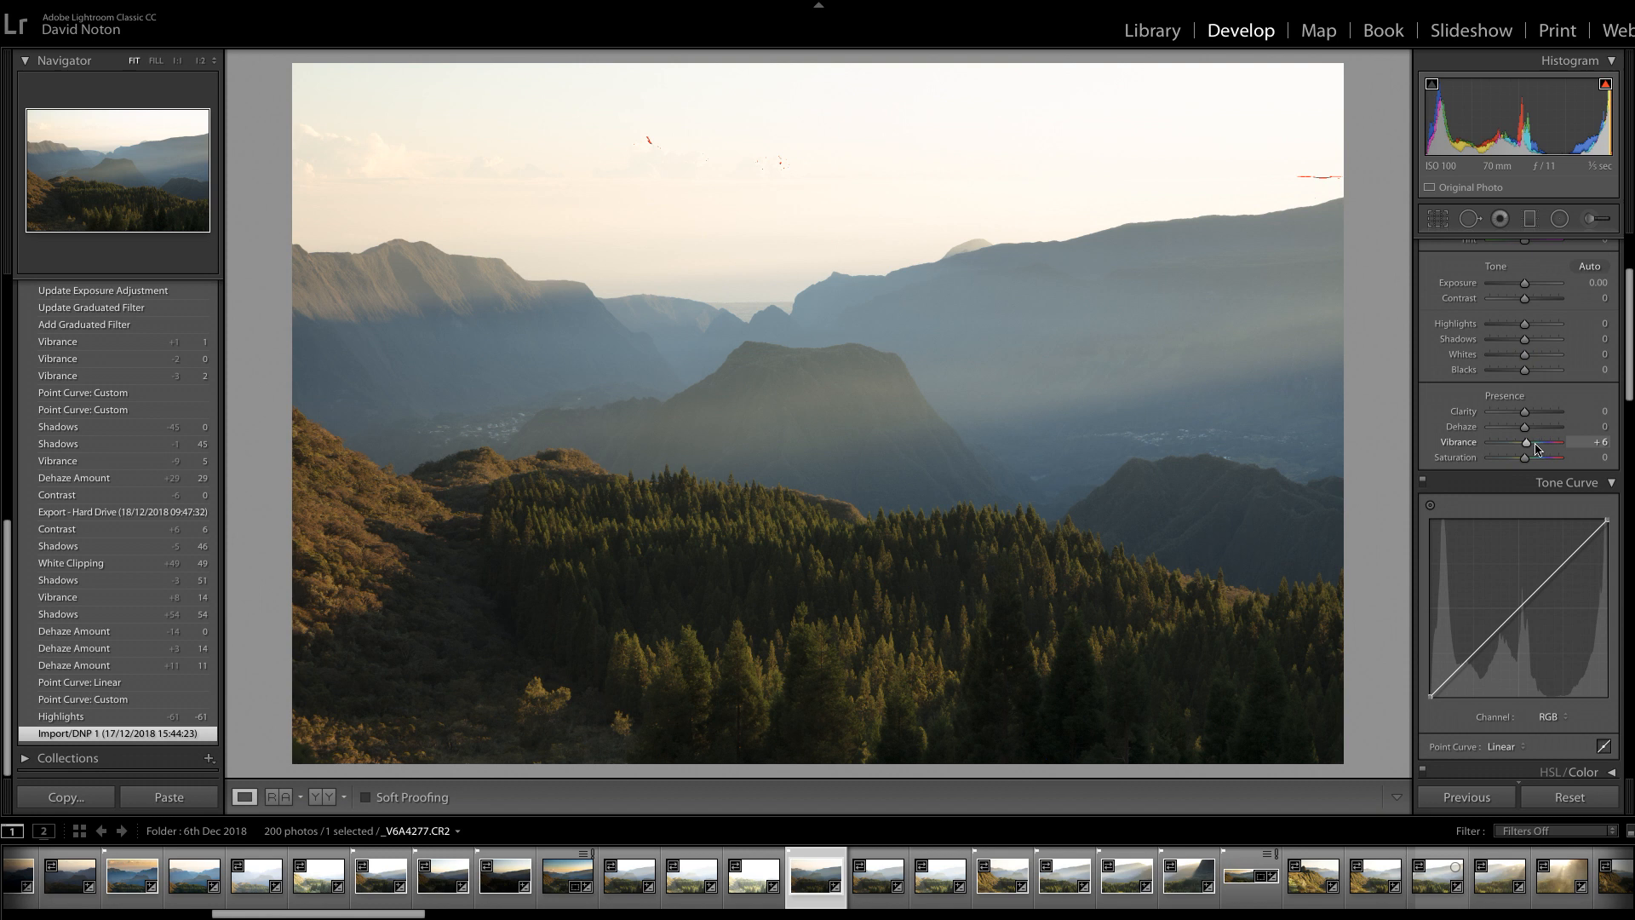
scroll(1533, 444, "up", 4)
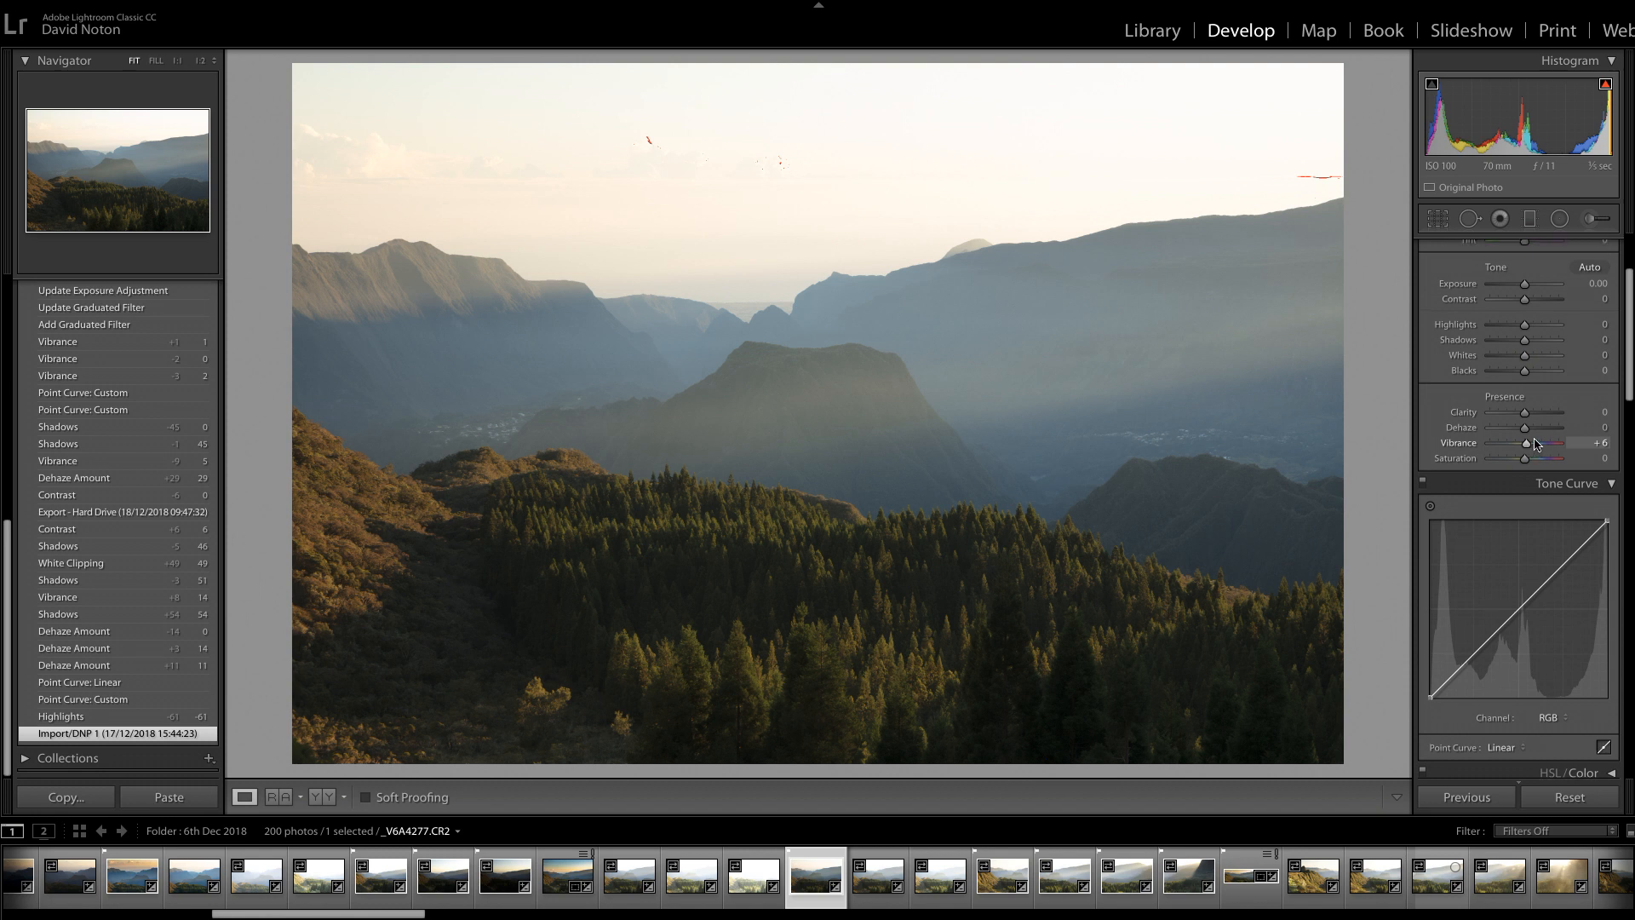
scroll(1535, 442, "down", 15)
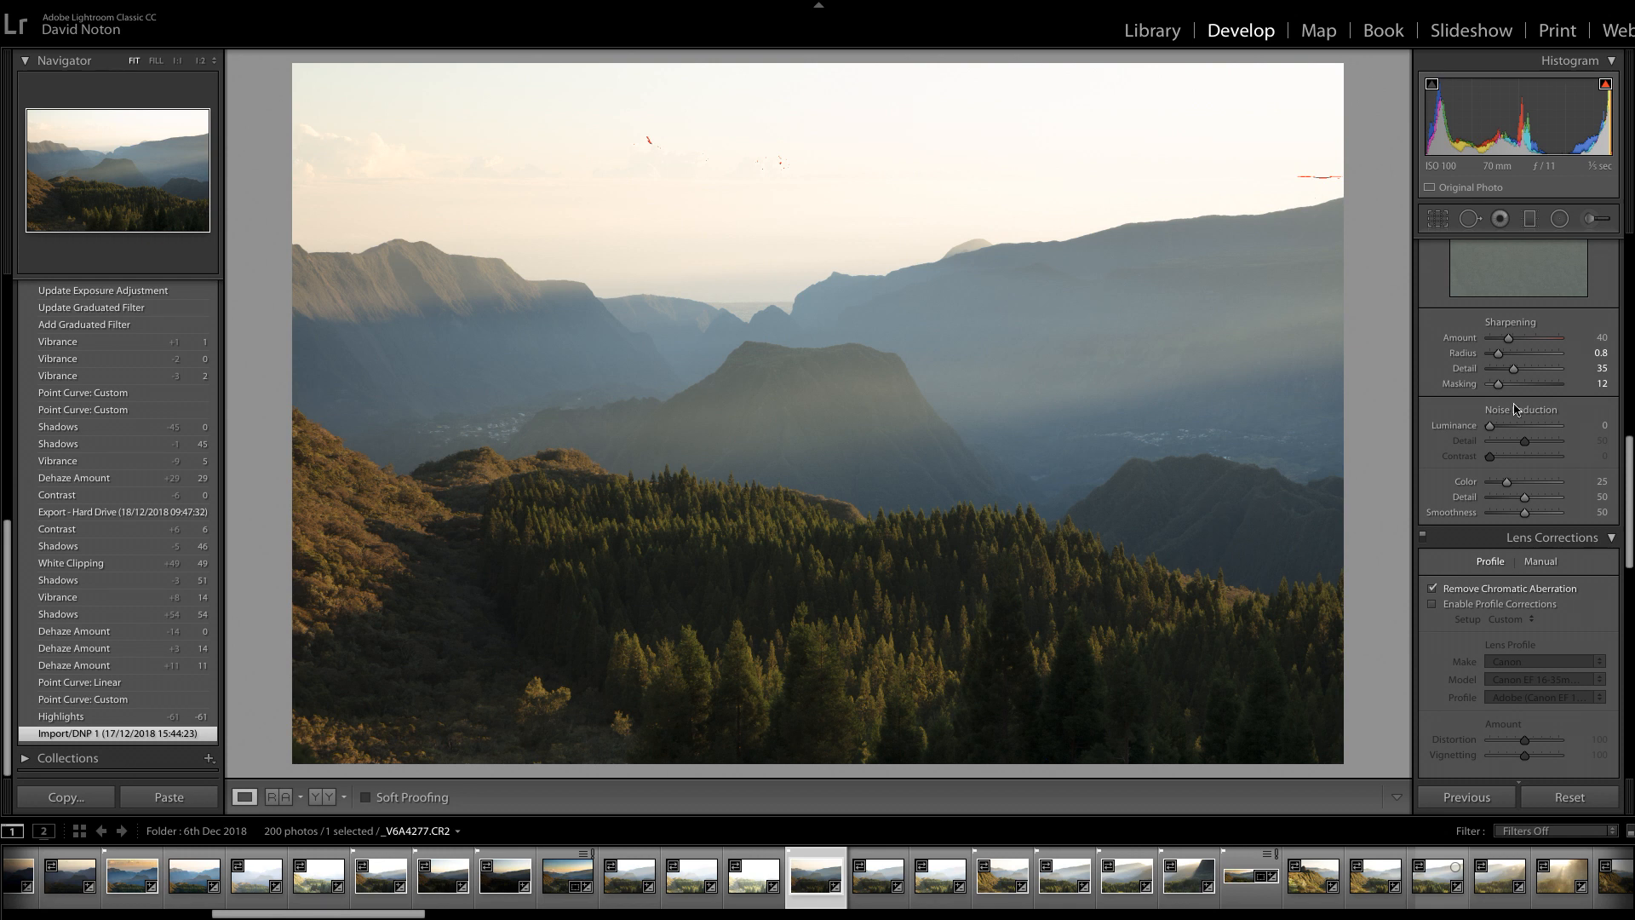
scroll(1514, 409, "up", 15)
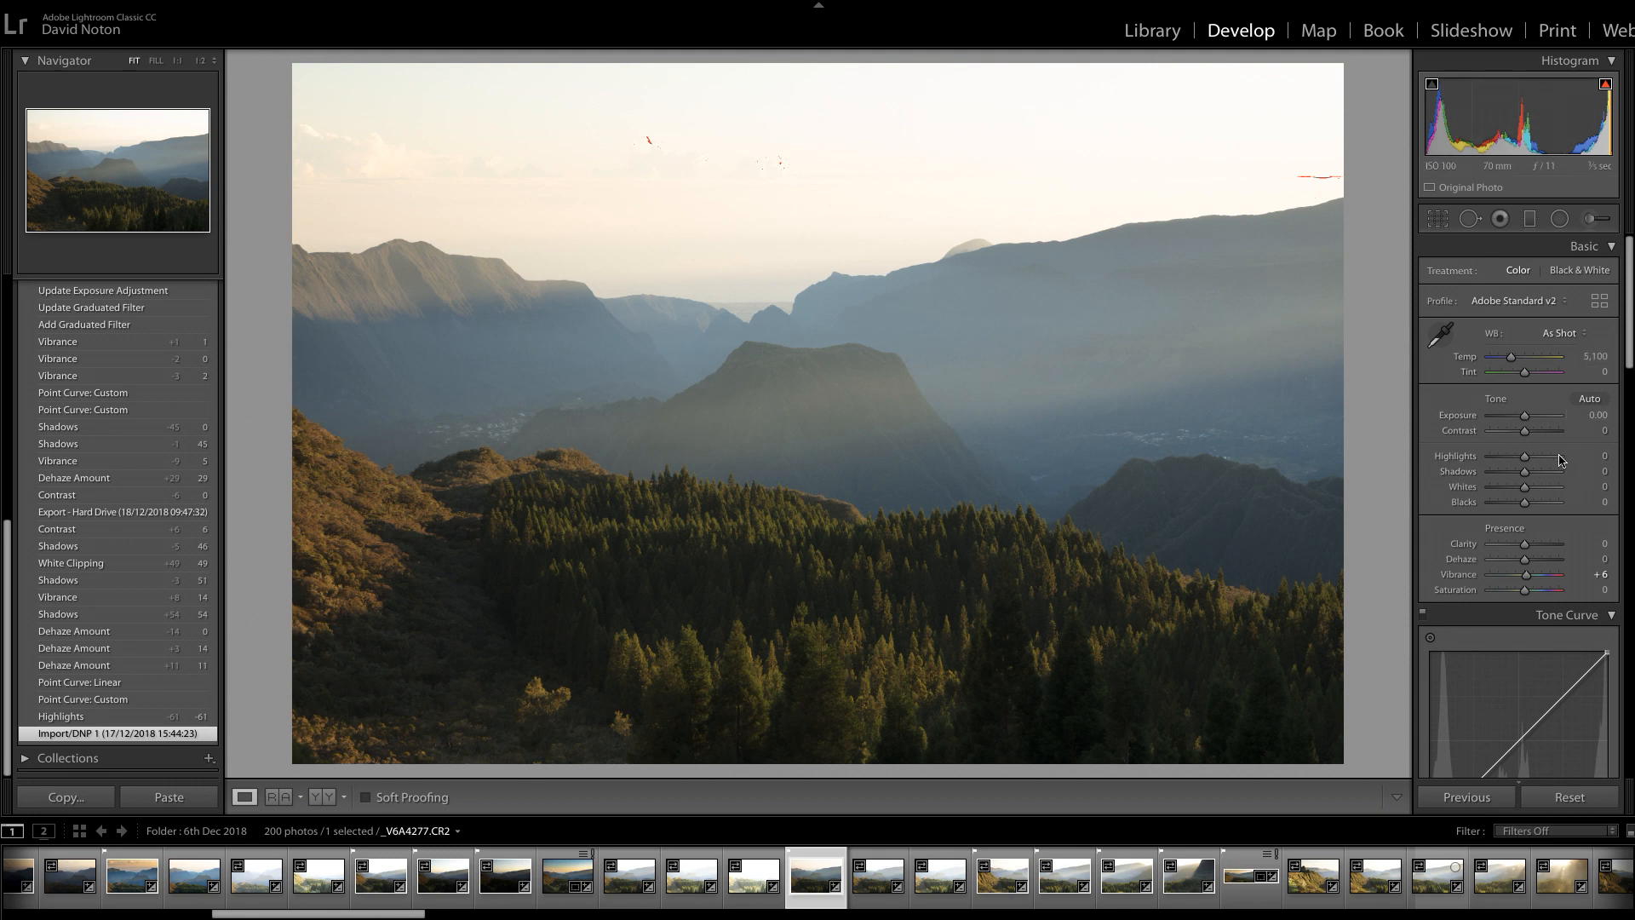
Step: Raise Whites to +49 while checking the highlight clipping preview
scroll(1576, 426, "down", 3)
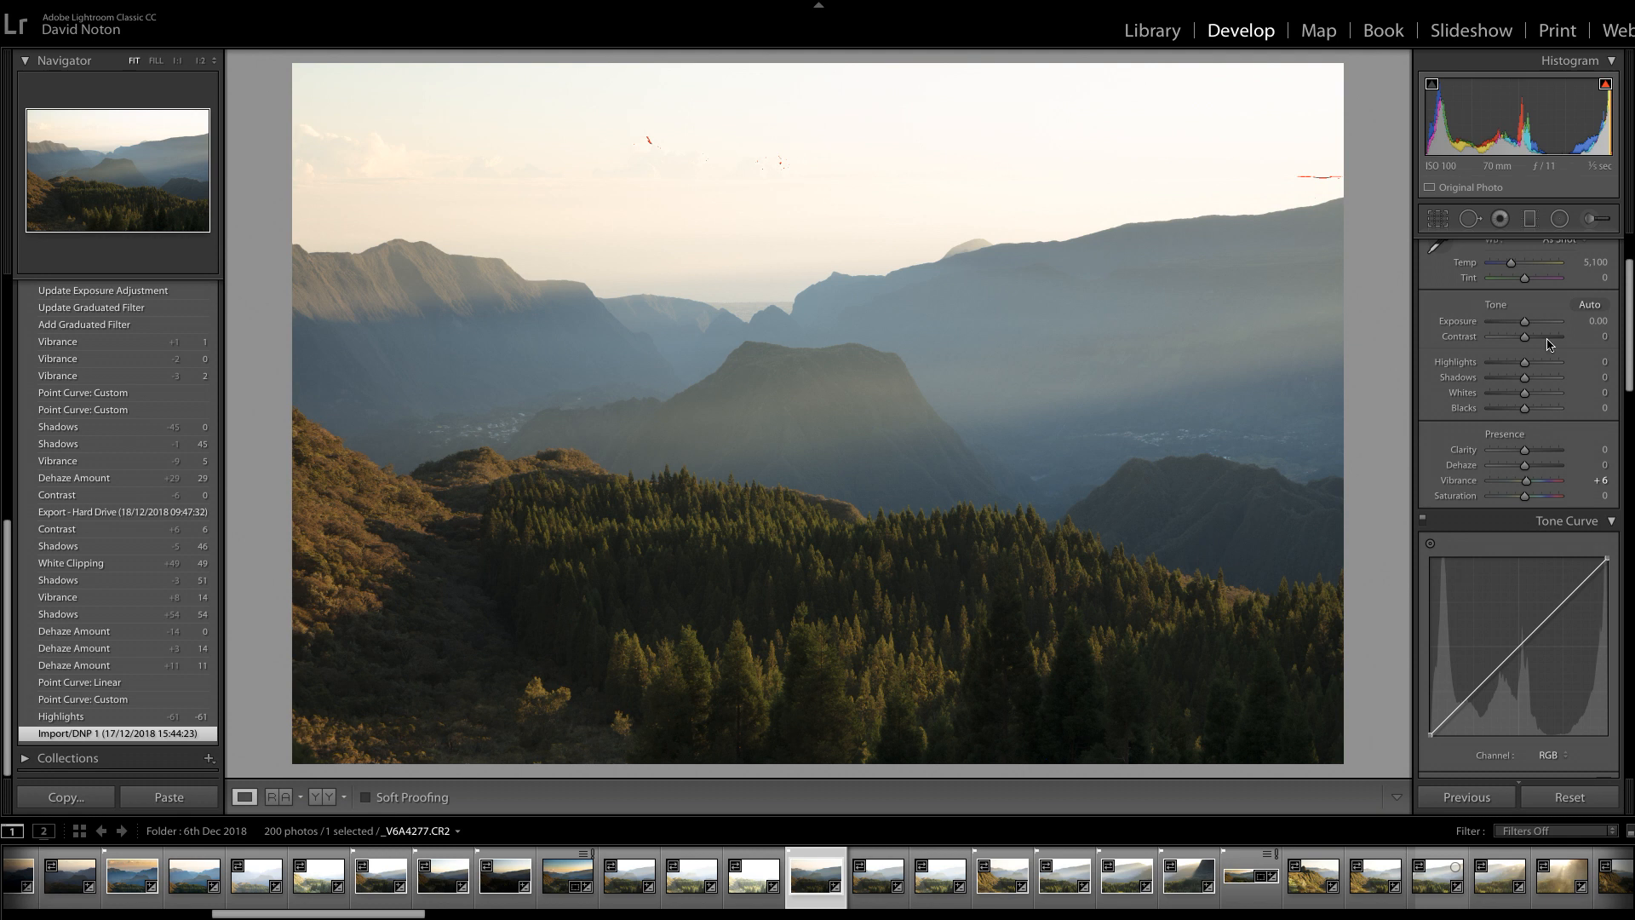
left_click_drag(1523, 393, 1528, 401)
left_click_drag(1533, 400, 1541, 402)
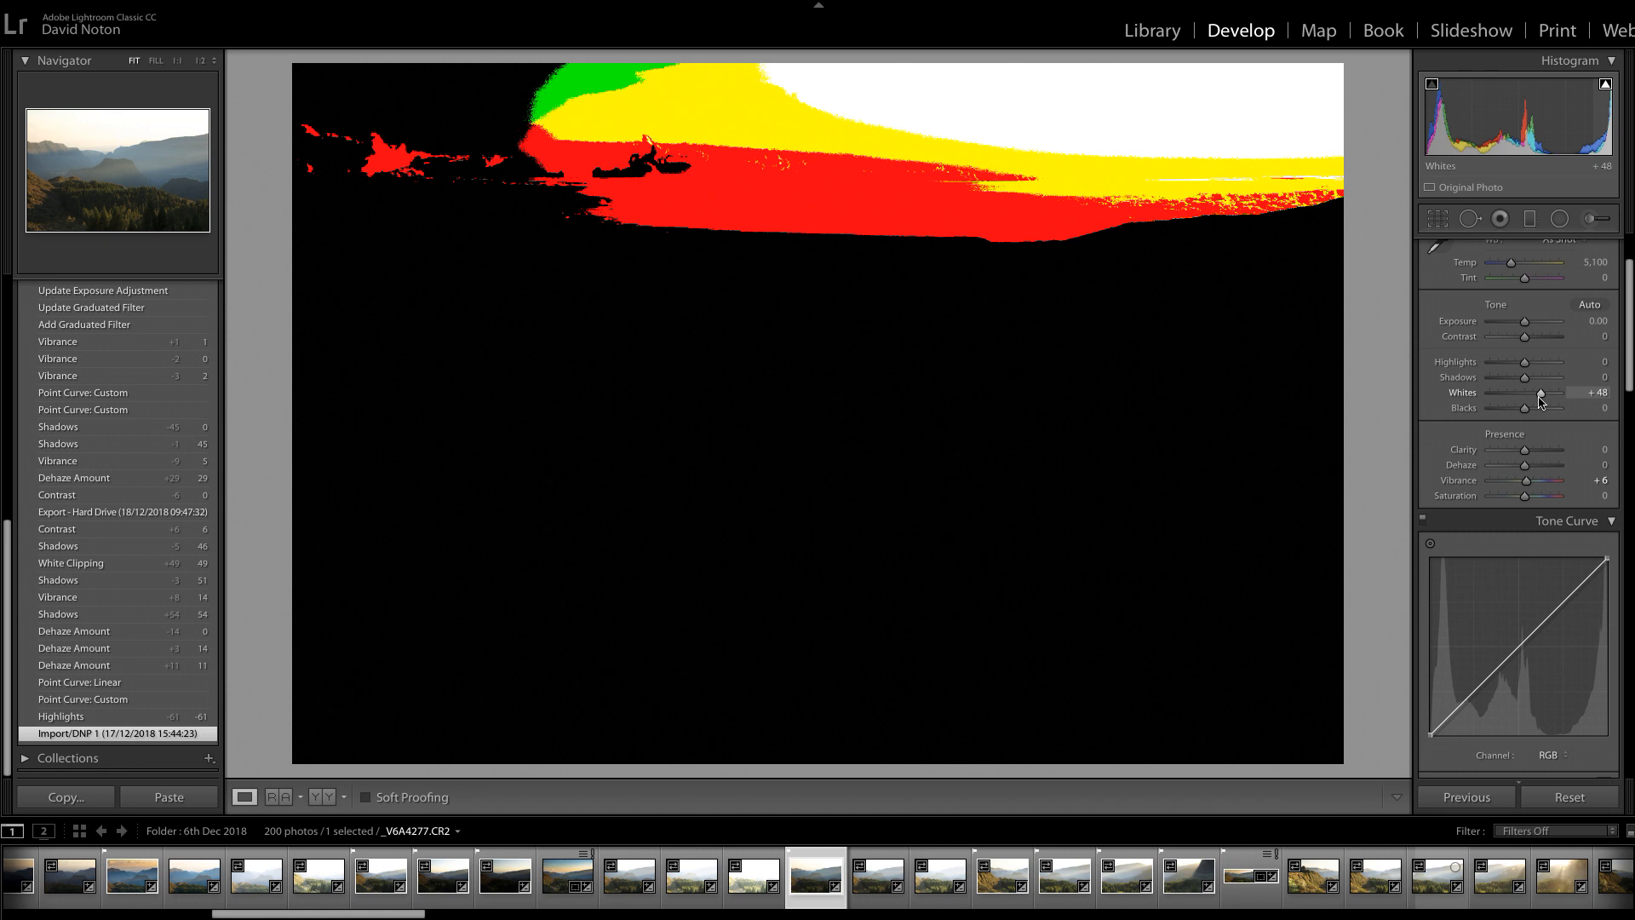
left_click_drag(1543, 401, 1541, 401)
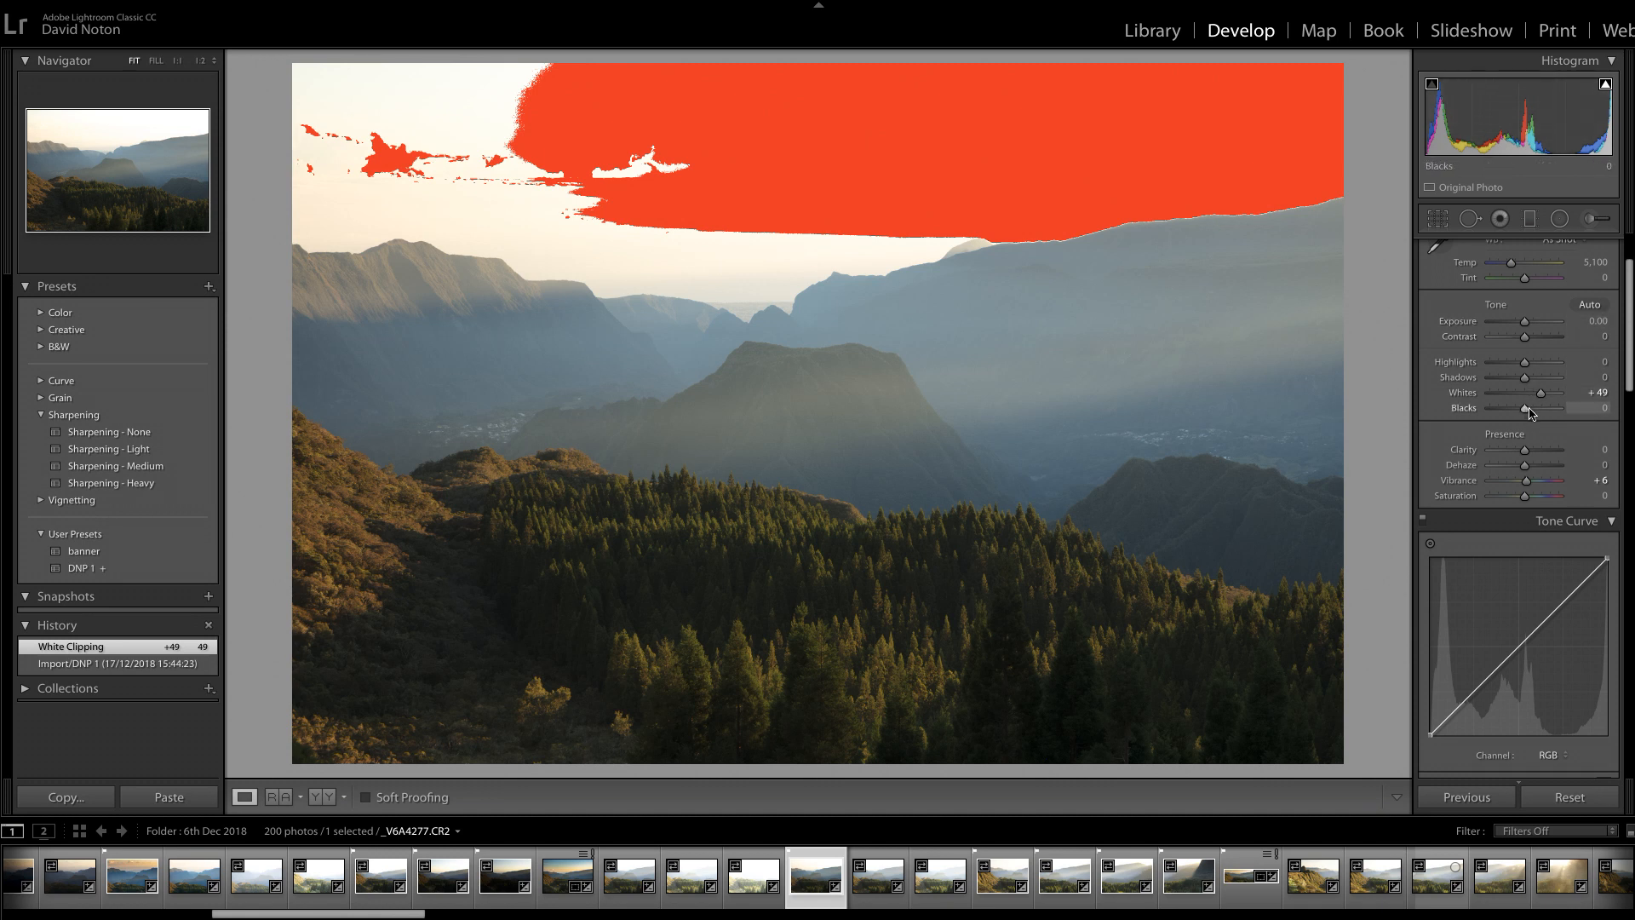
Step: Test the black point against shadow clipping, return Blacks to 0, and raise Shadows to +46
key("alt")
left_click_drag(1525, 412, 1524, 415)
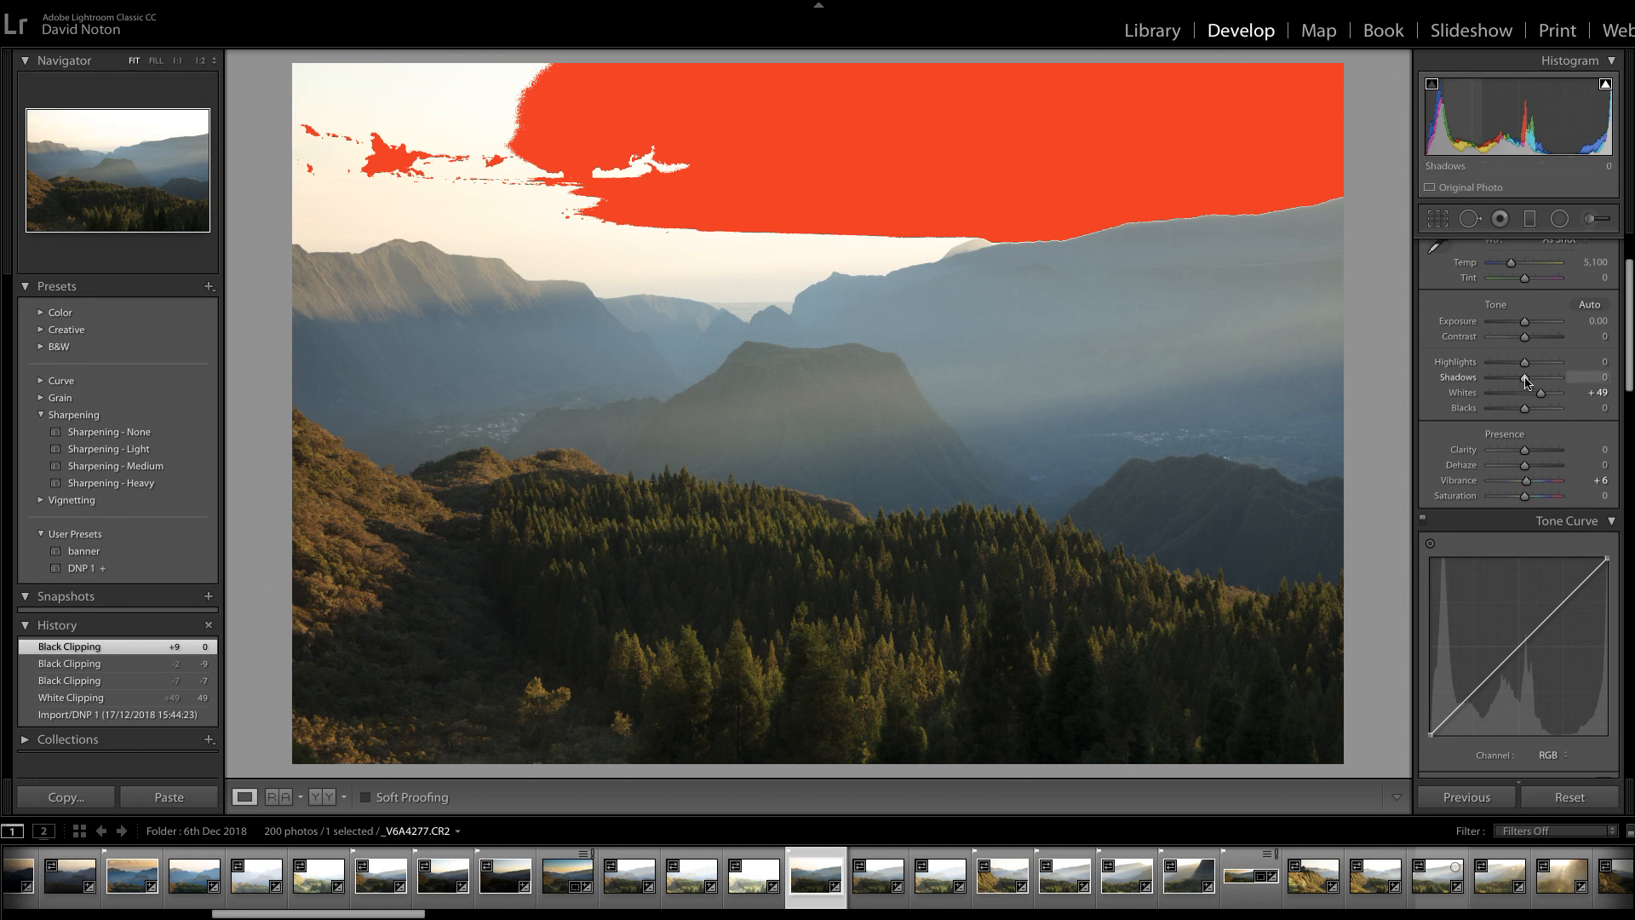
key("alt")
left_click_drag(1525, 383, 1542, 383)
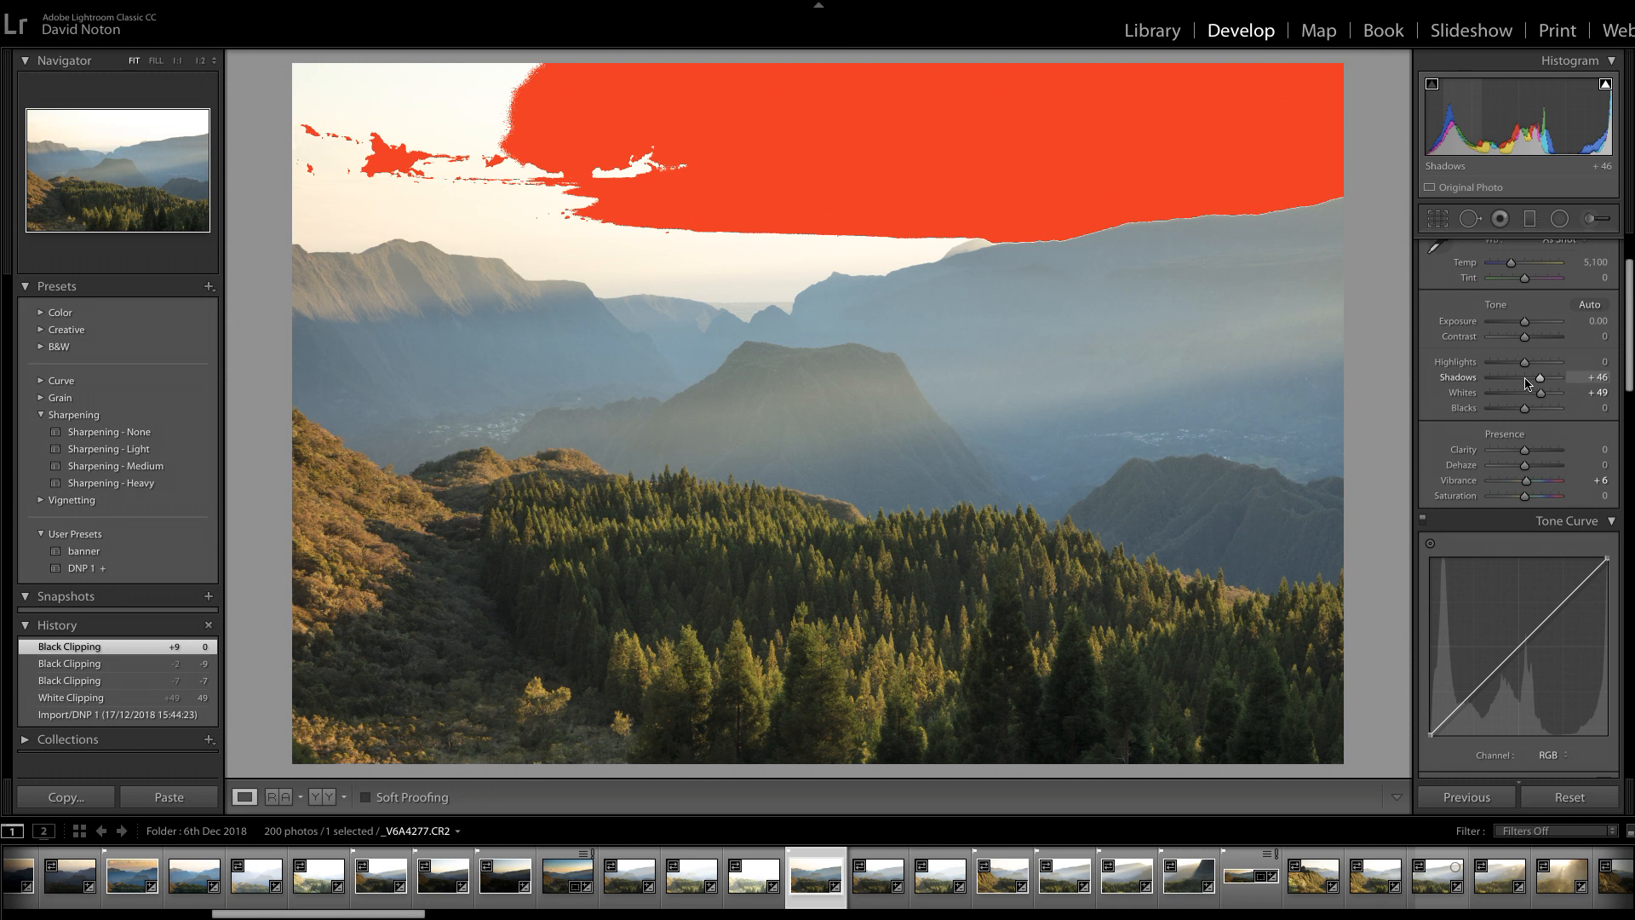
left_click_drag(1541, 384, 1542, 383)
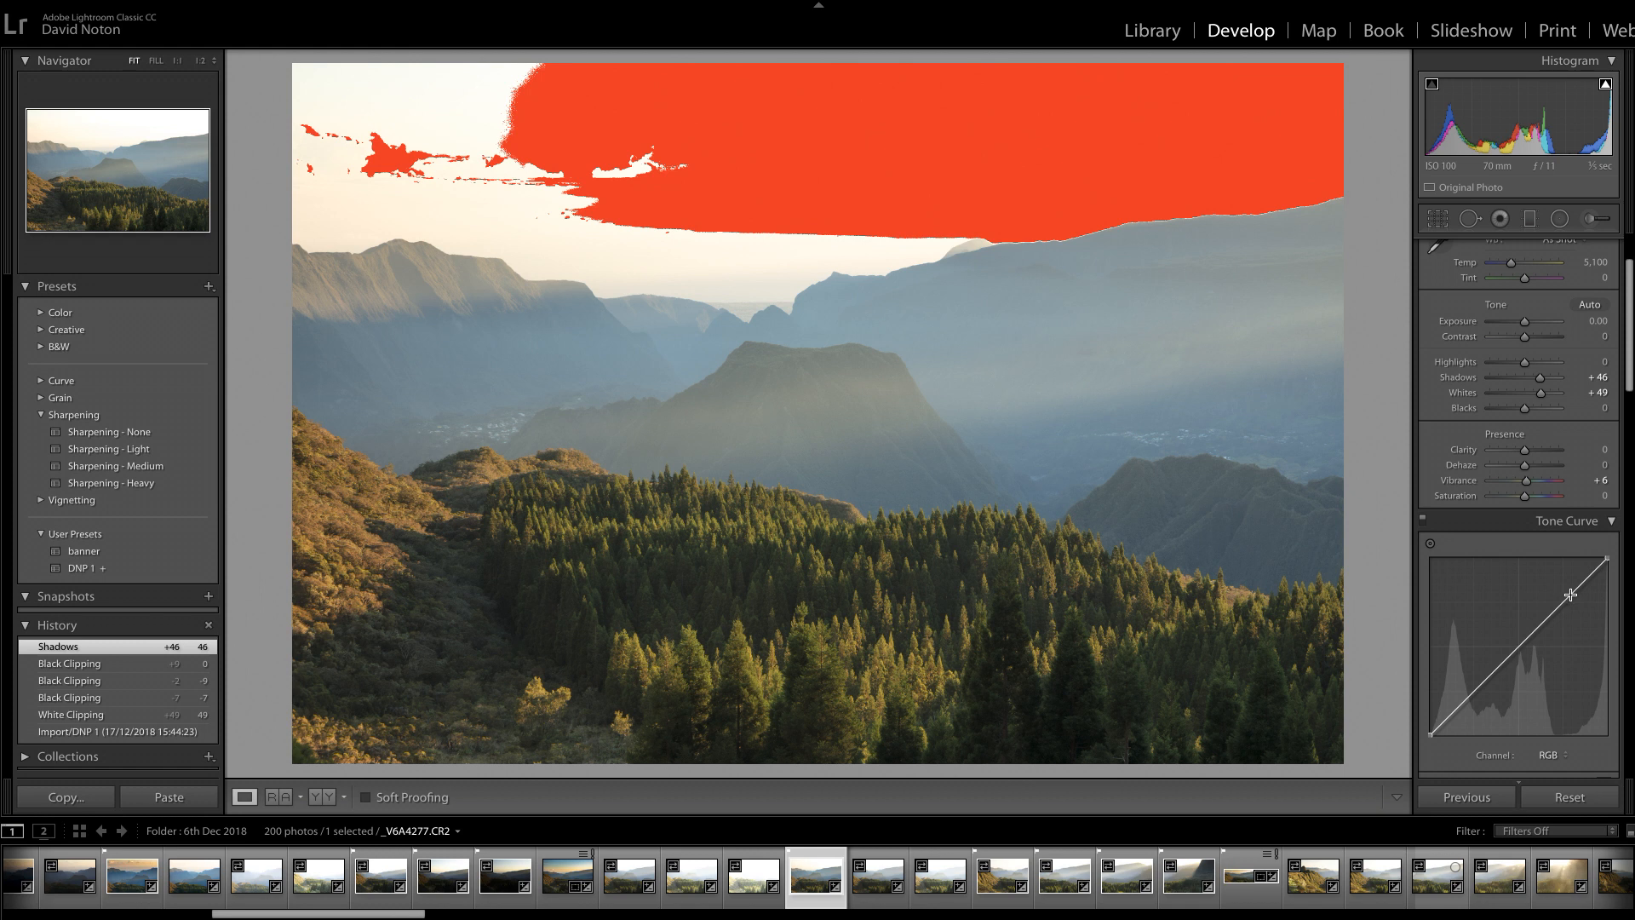
Step: Place an upper point at about 74.5/79.2 % and a lower point on the RGB tone curve, and set Vibrance to +15
left_click_drag(1570, 595, 1565, 597)
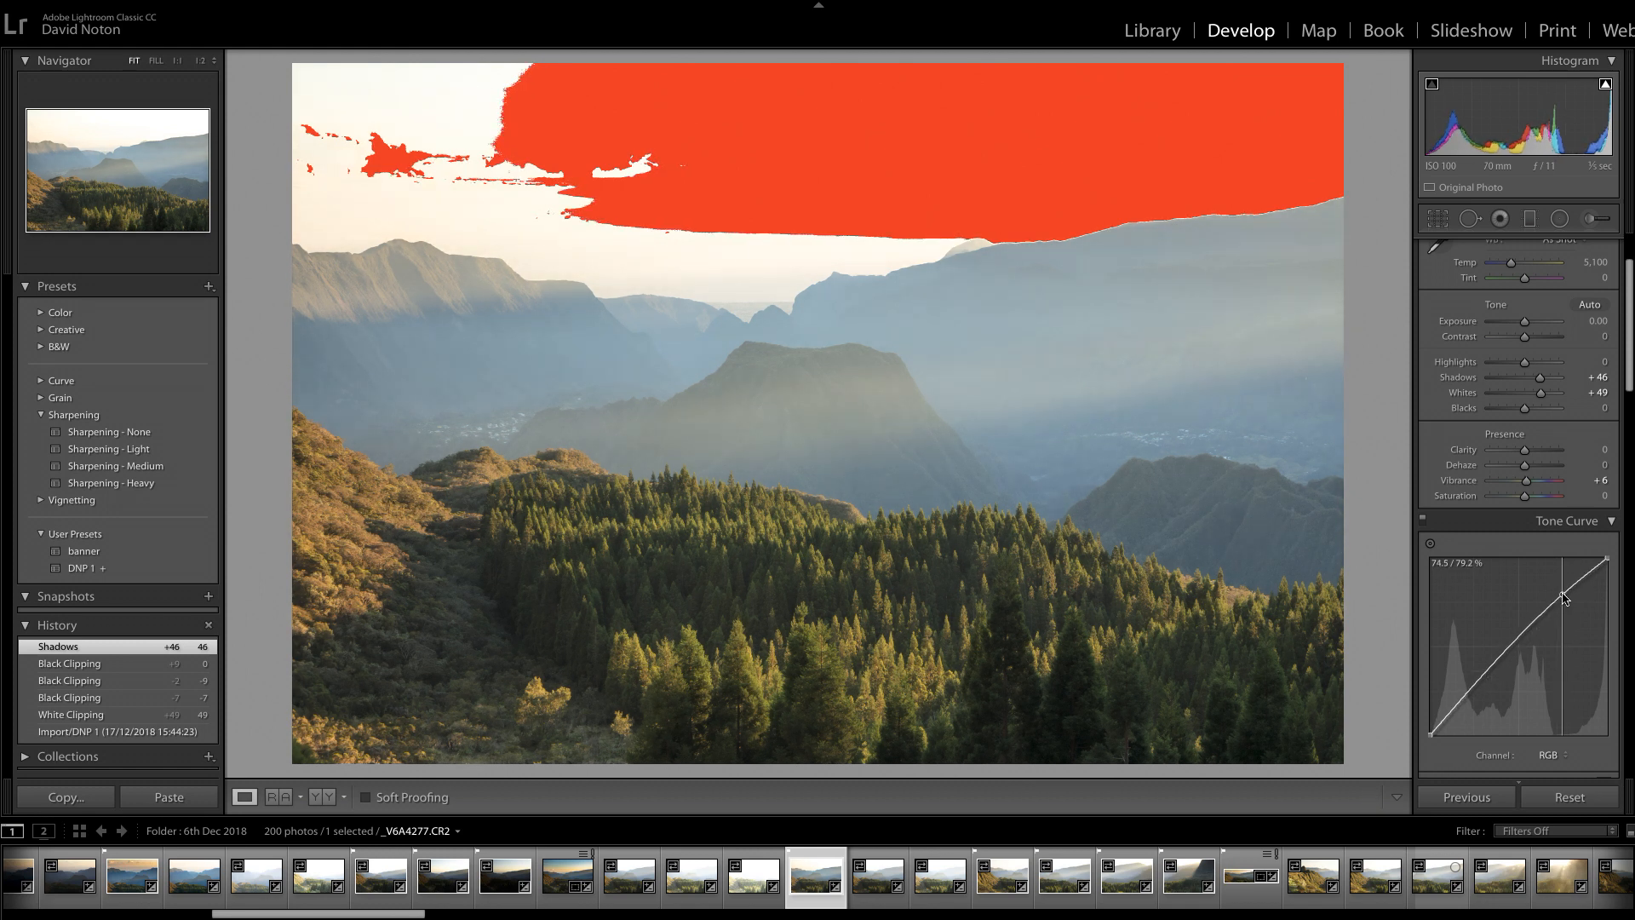
left_click(1463, 704)
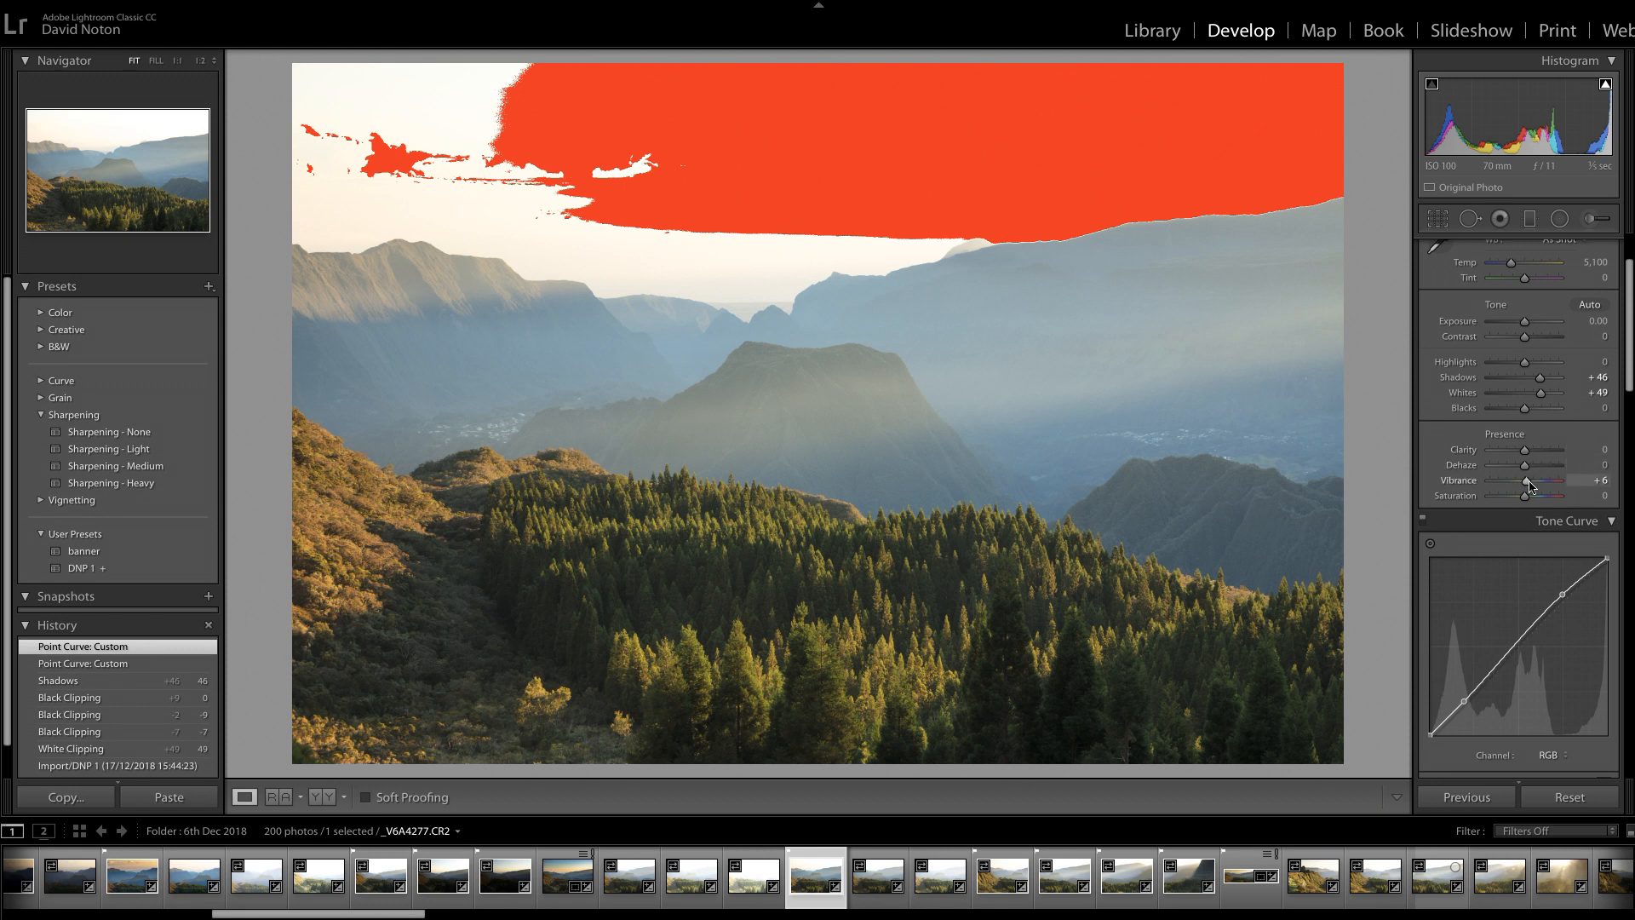
left_click_drag(1526, 485, 1531, 485)
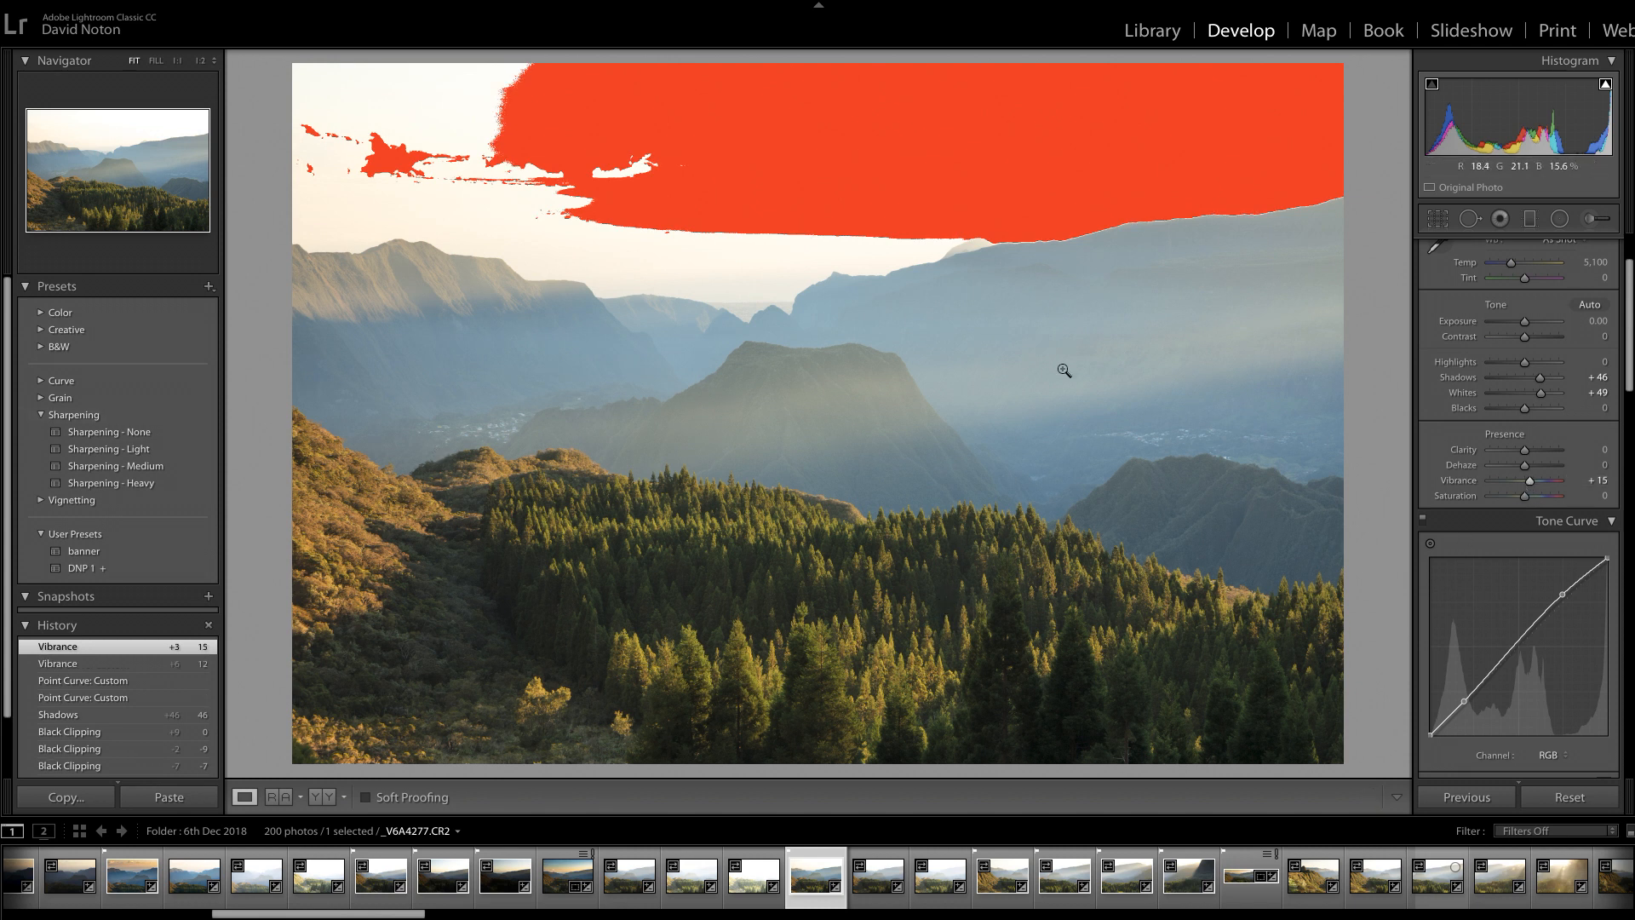
left_click(1152, 32)
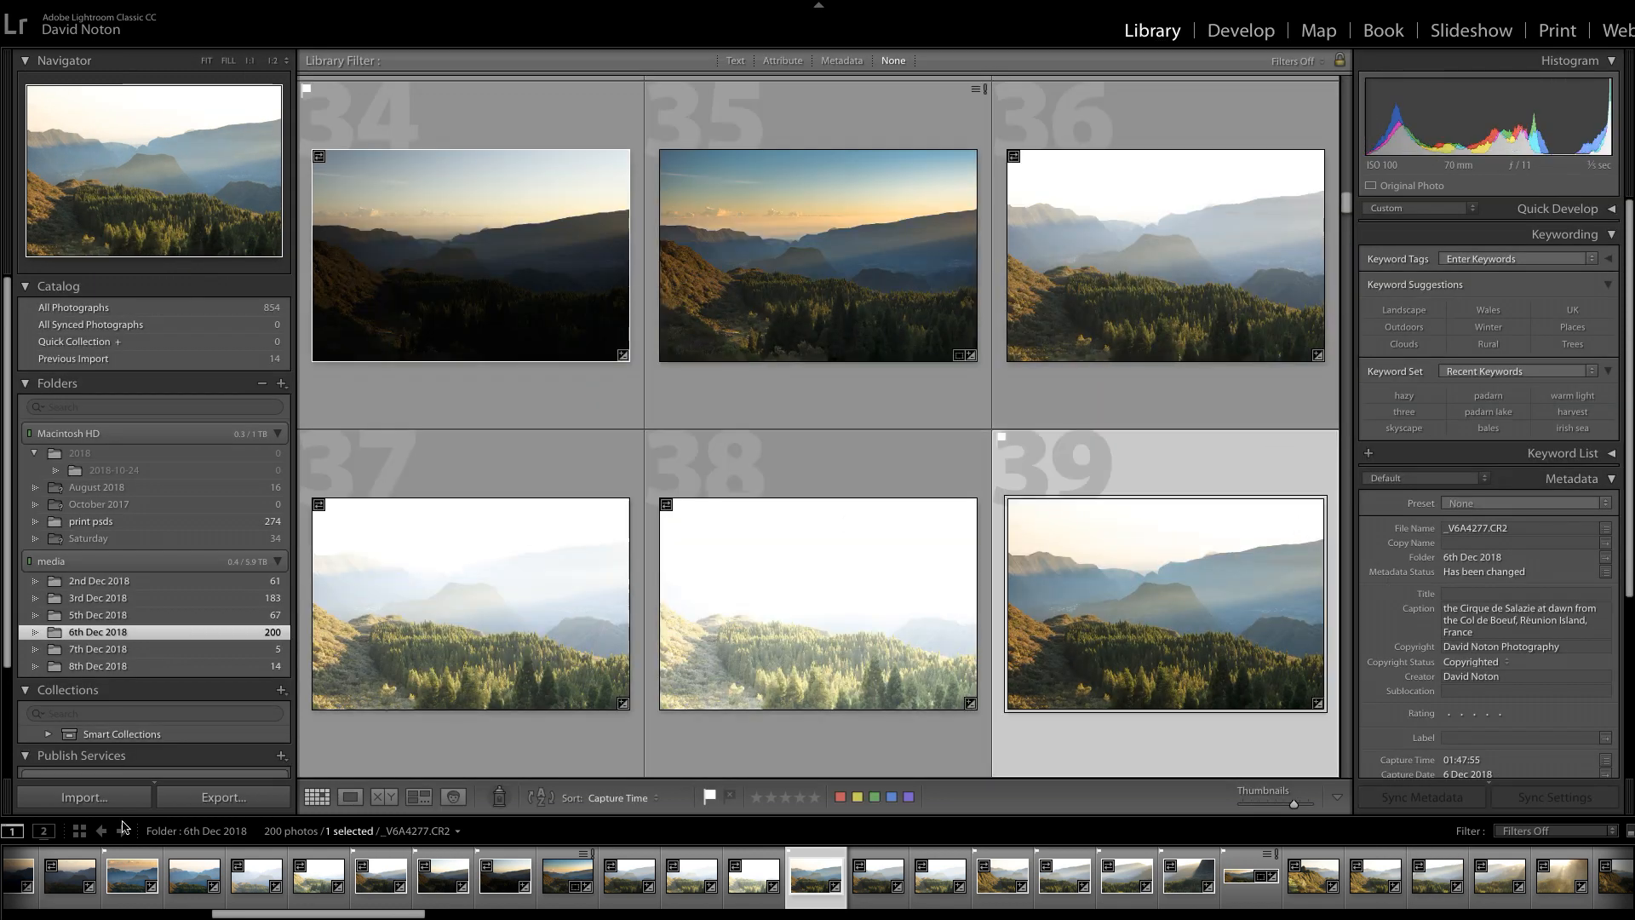
left_click(260, 792)
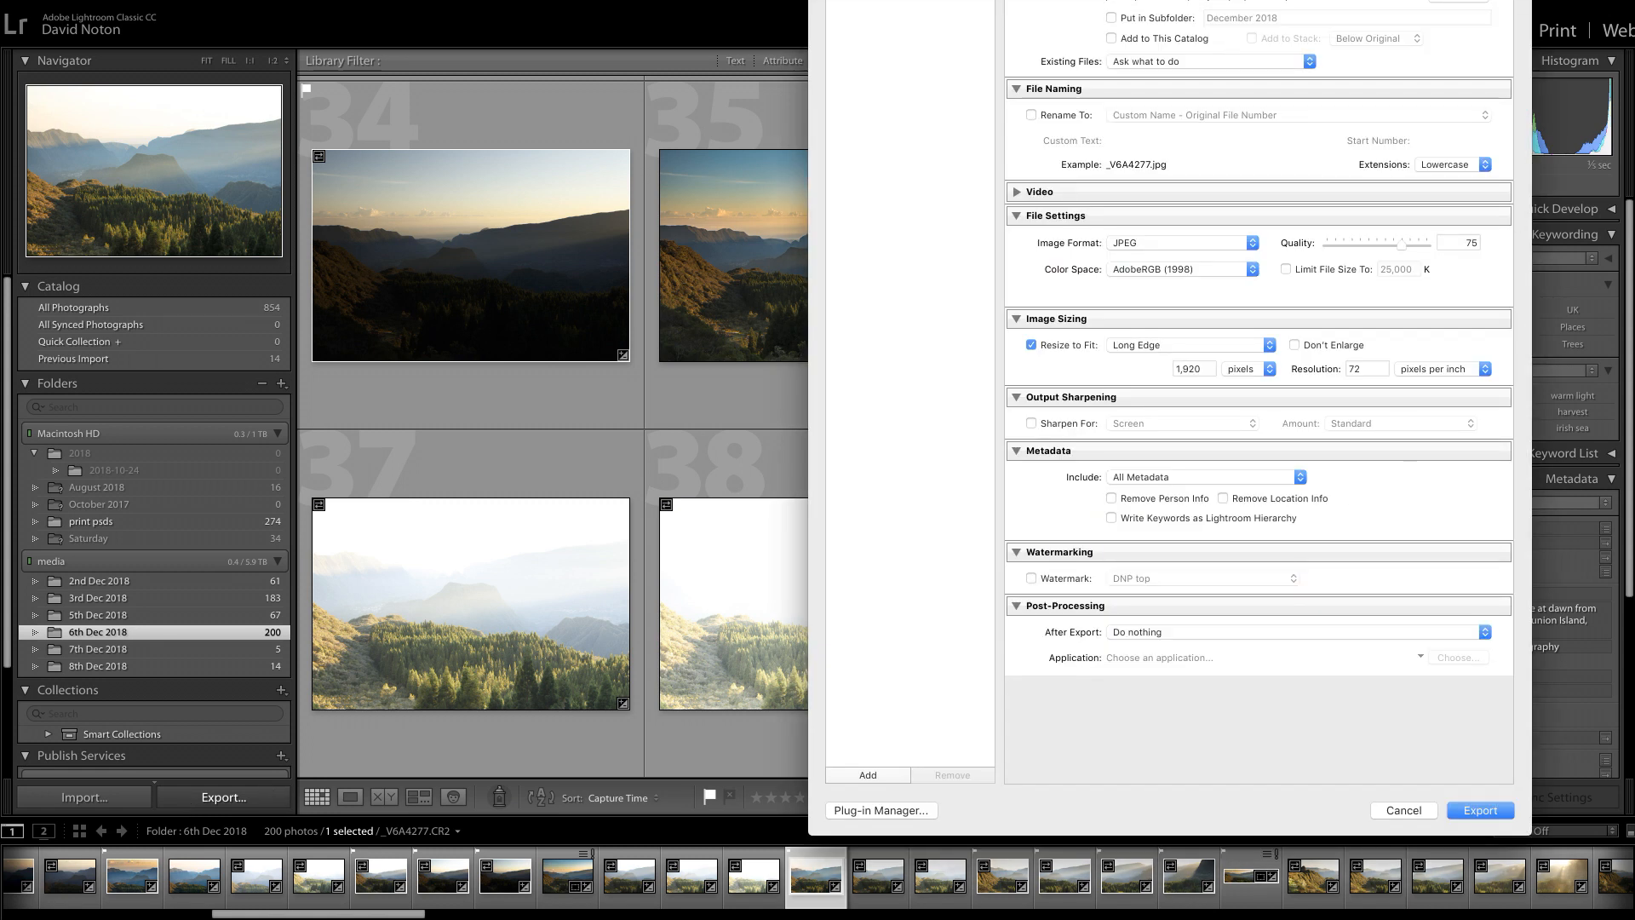
key("Escape")
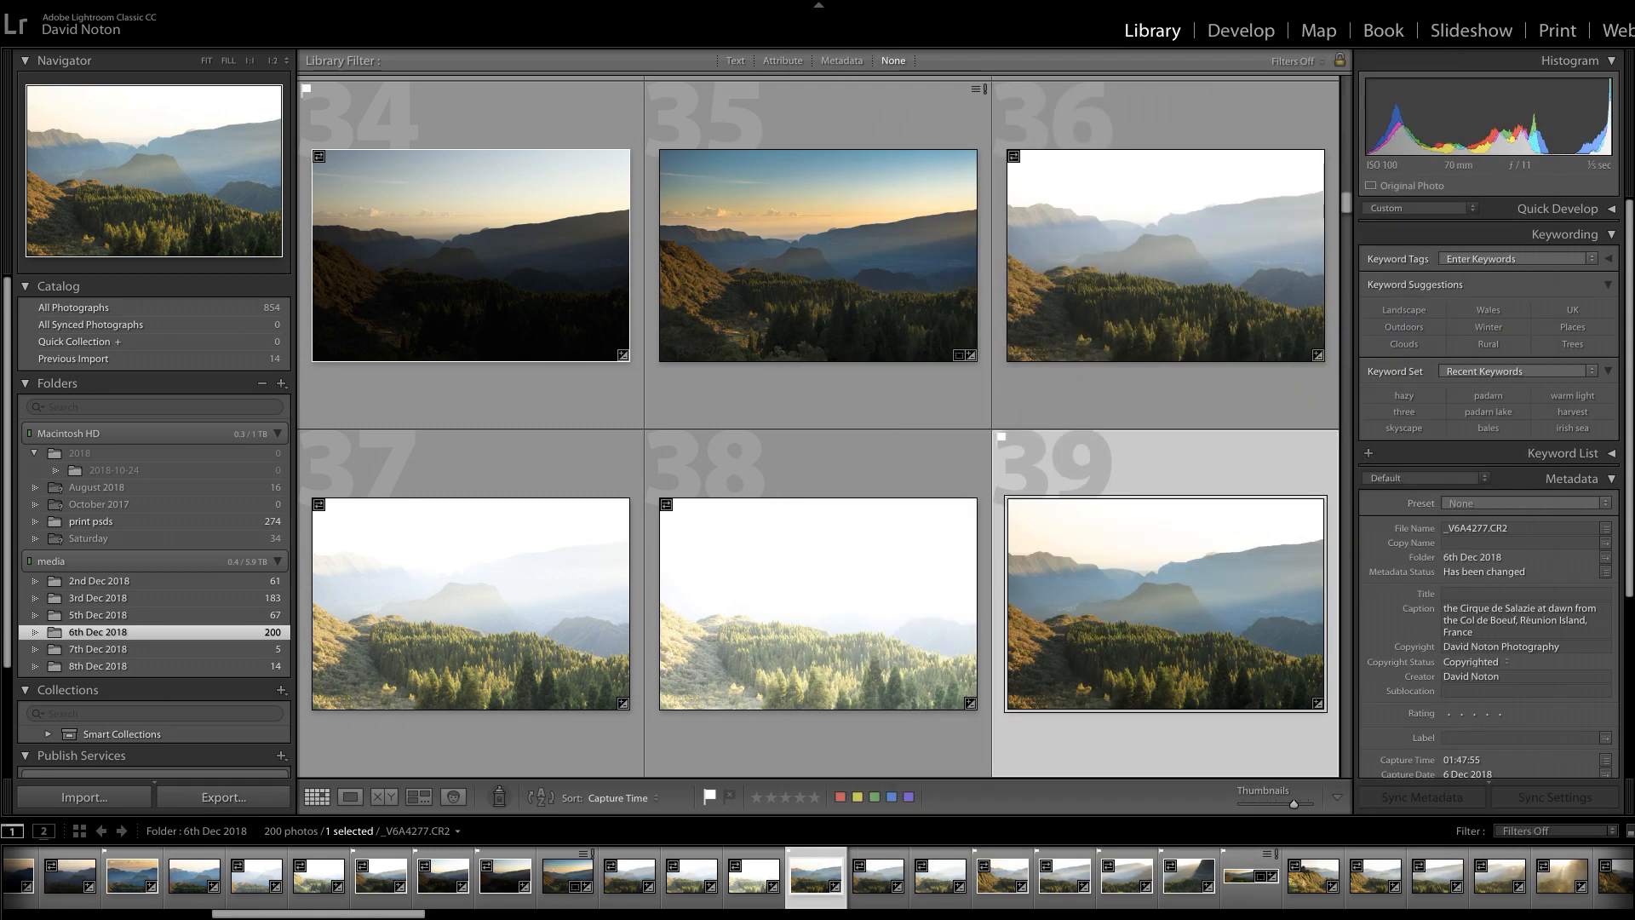
Step: Return to the Develop module and reset Shadows to 0
left_click(1241, 34)
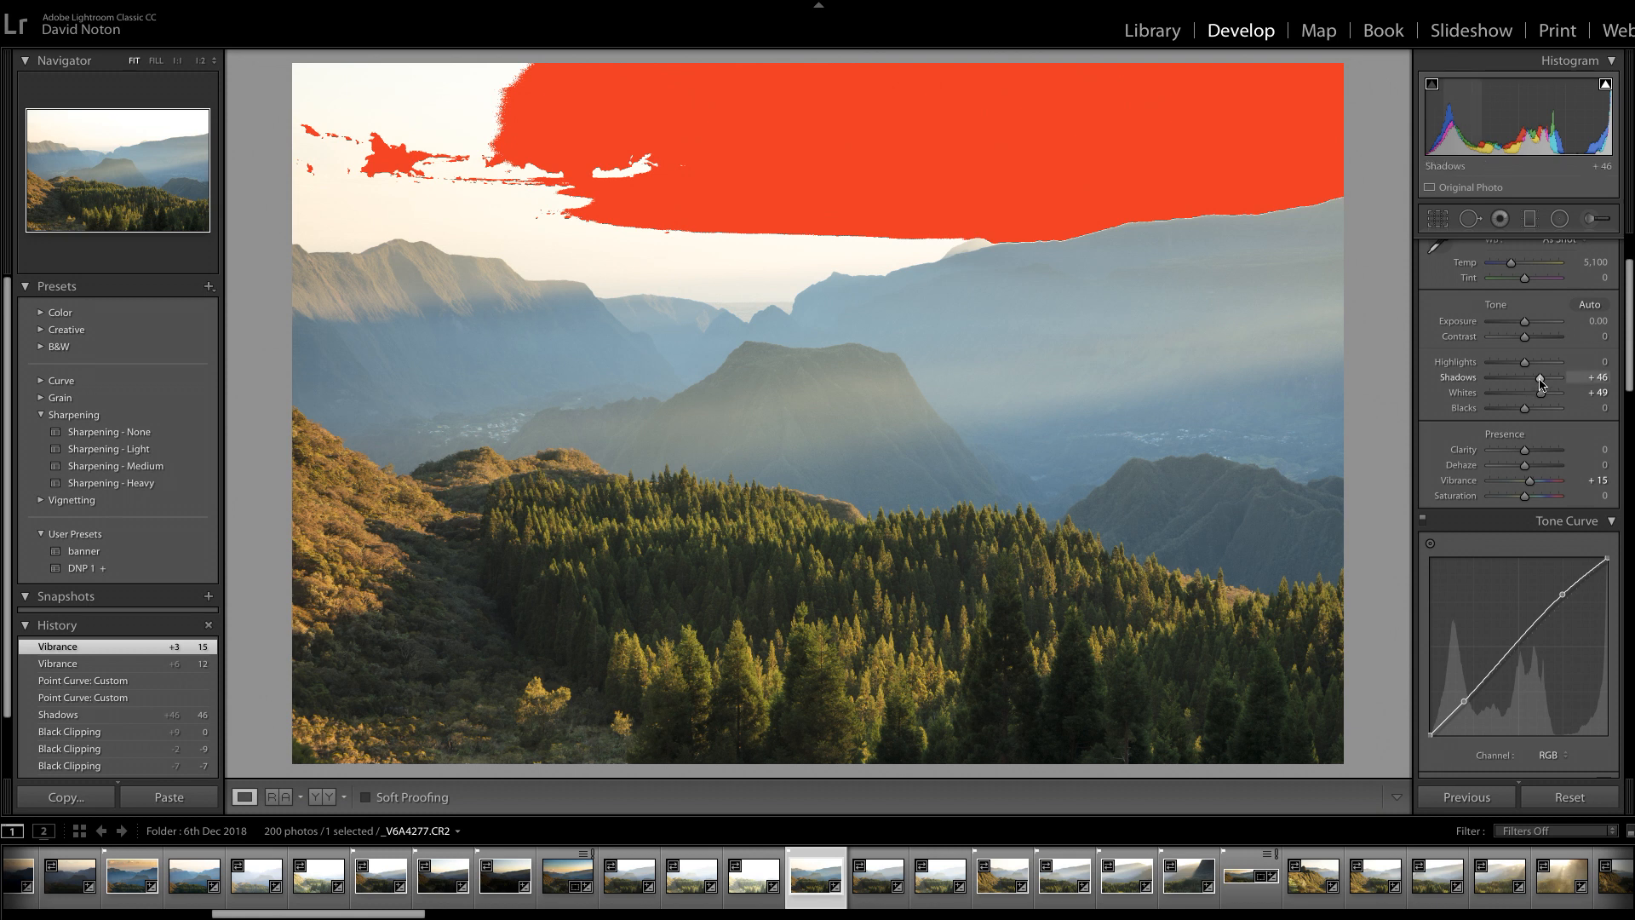
left_click_drag(1542, 384, 1543, 382)
double_click(1540, 378)
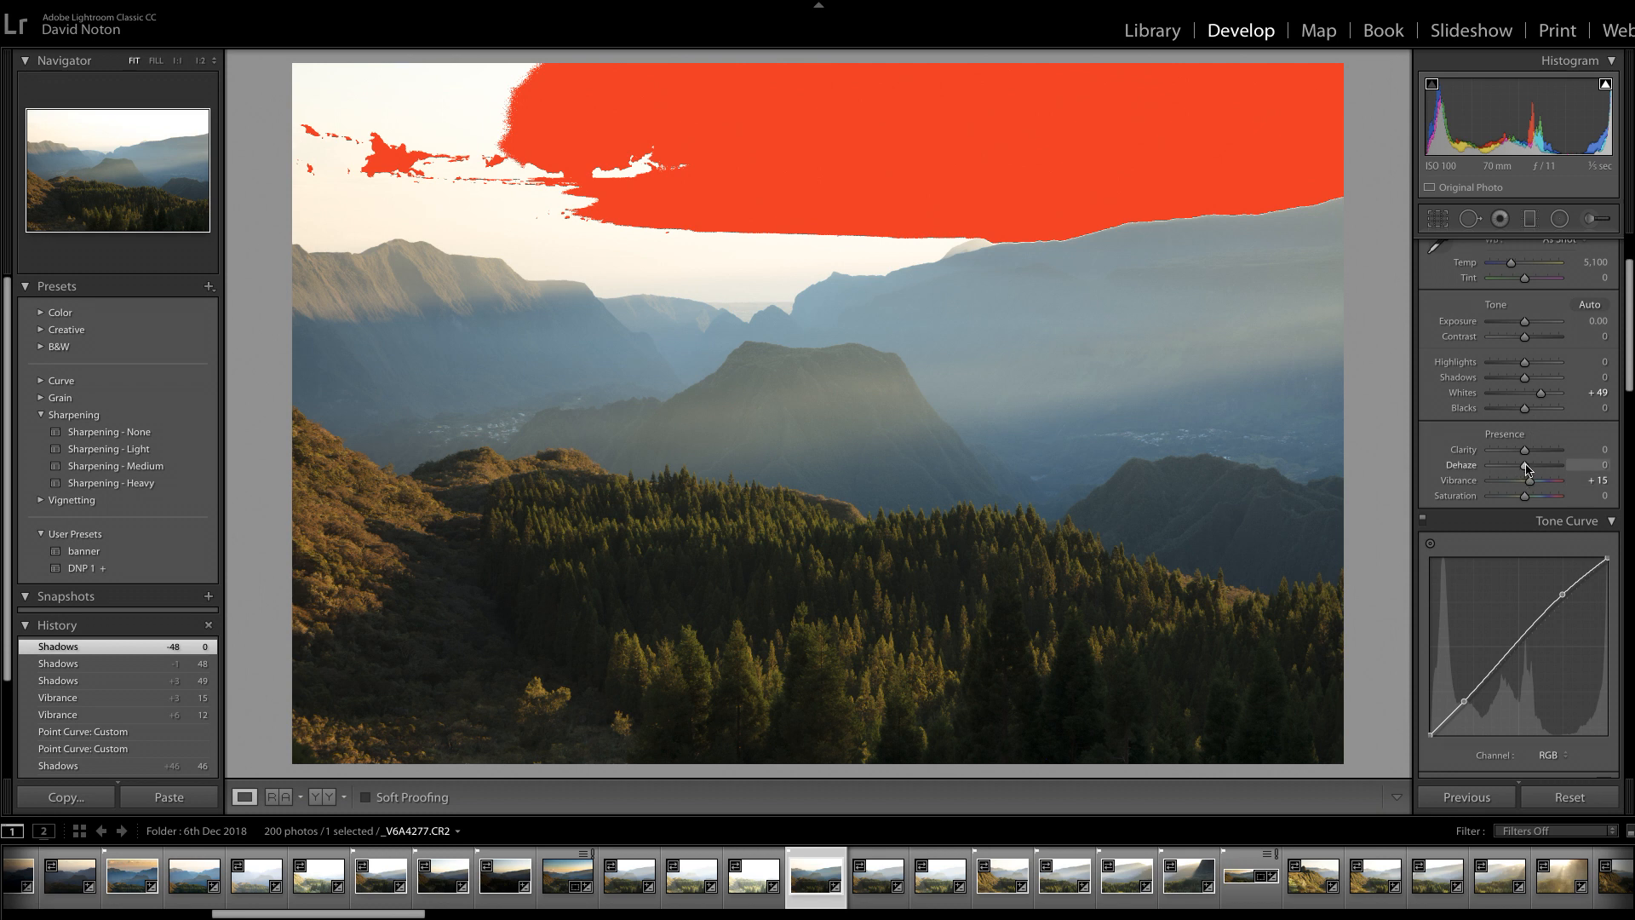
Step: Set Dehaze to +31 and reduce Vibrance to +3
left_click_drag(1525, 467, 1537, 467)
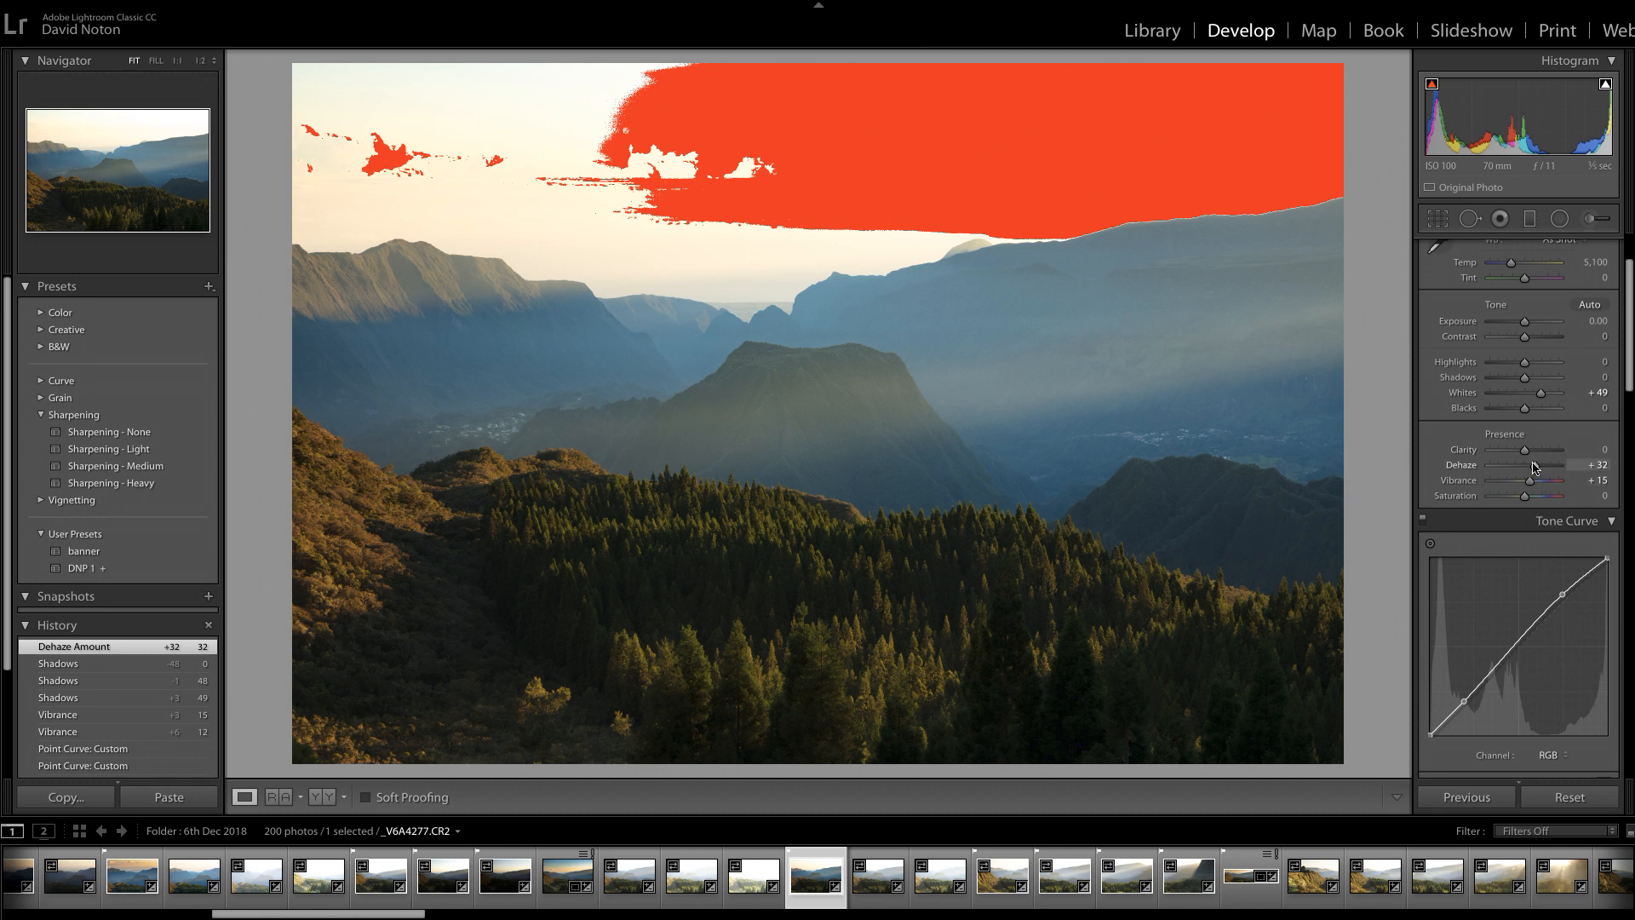
left_click_drag(1536, 467, 1534, 468)
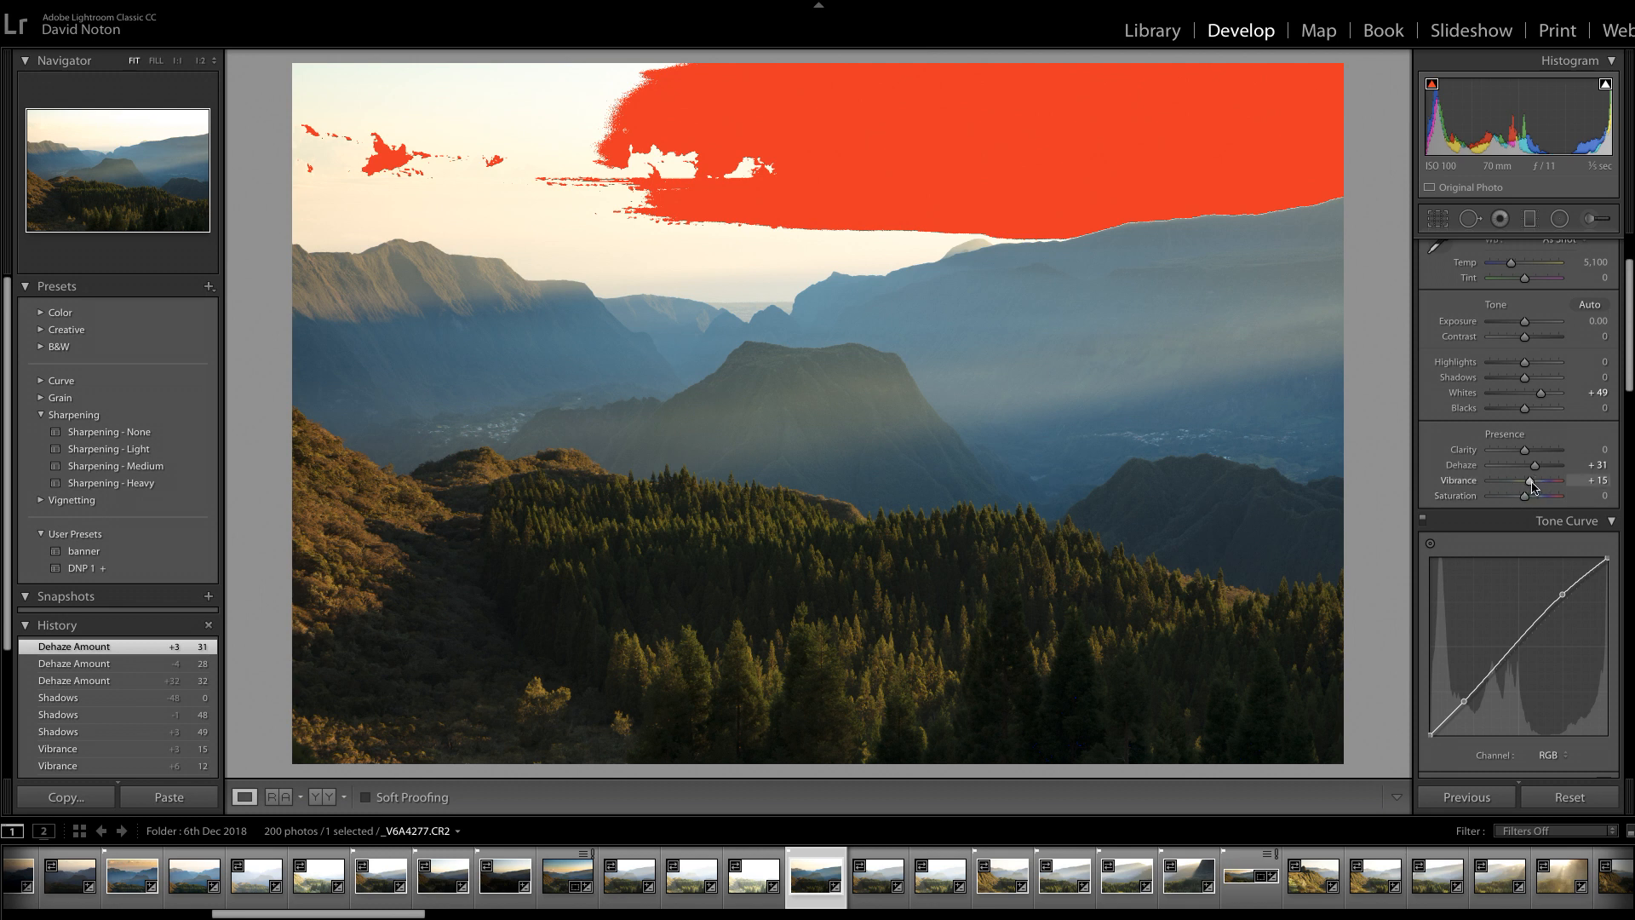
left_click_drag(1530, 484, 1526, 487)
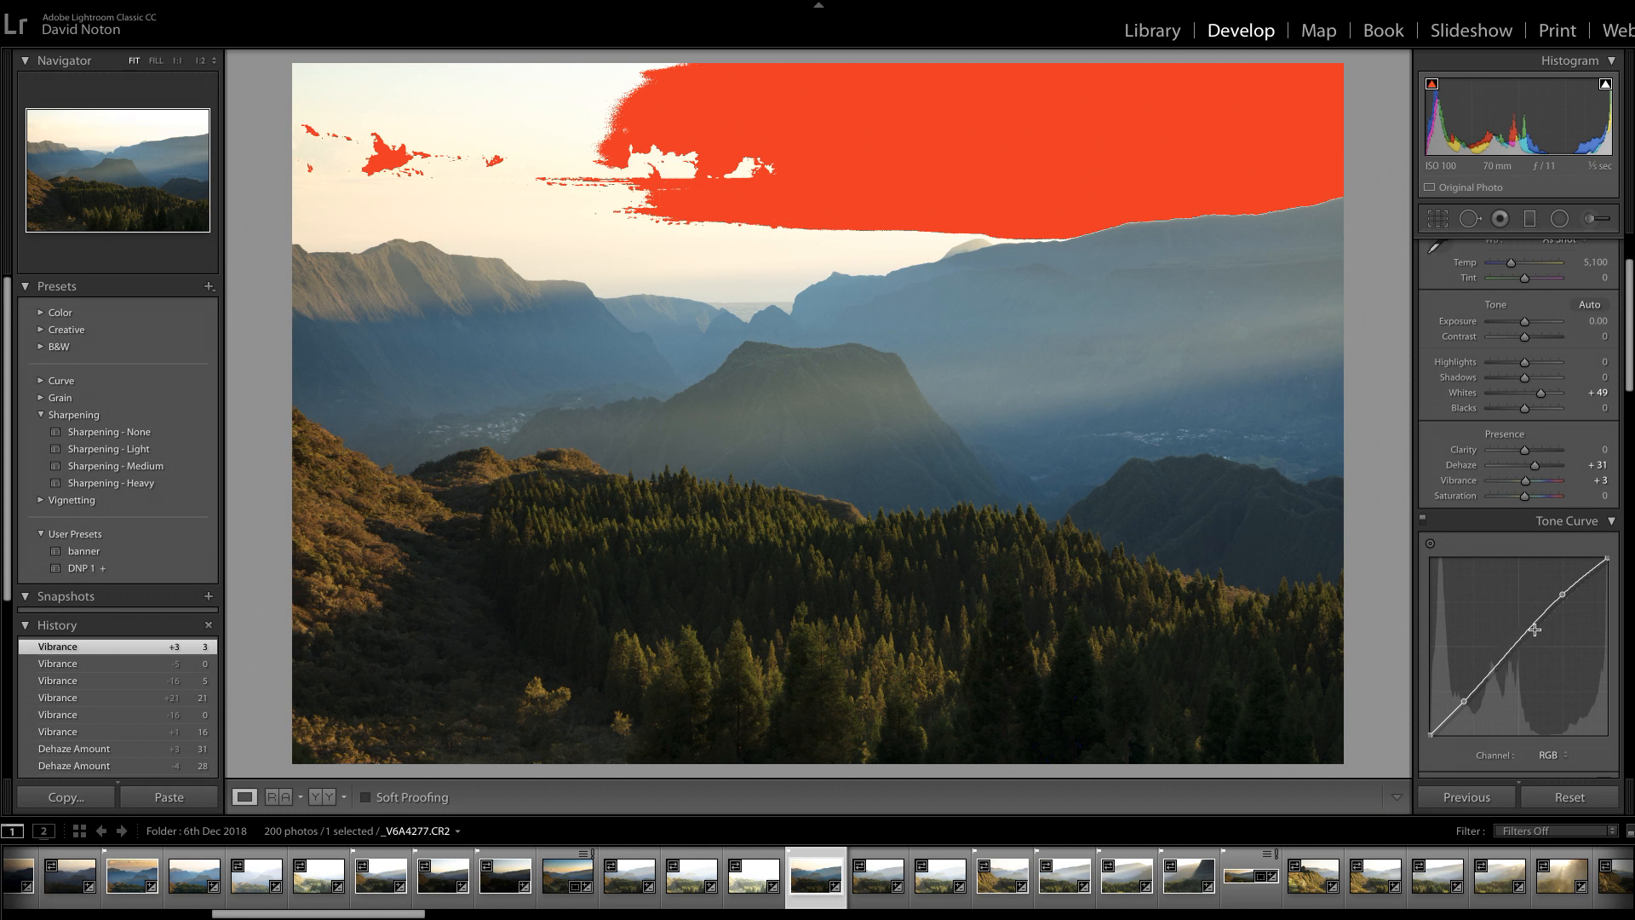
Step: Steepen the RGB tone curve slightly by moving its upper and lower points, and check the photo in the Library grid
left_click_drag(1561, 596, 1558, 597)
left_click_drag(1464, 701, 1466, 702)
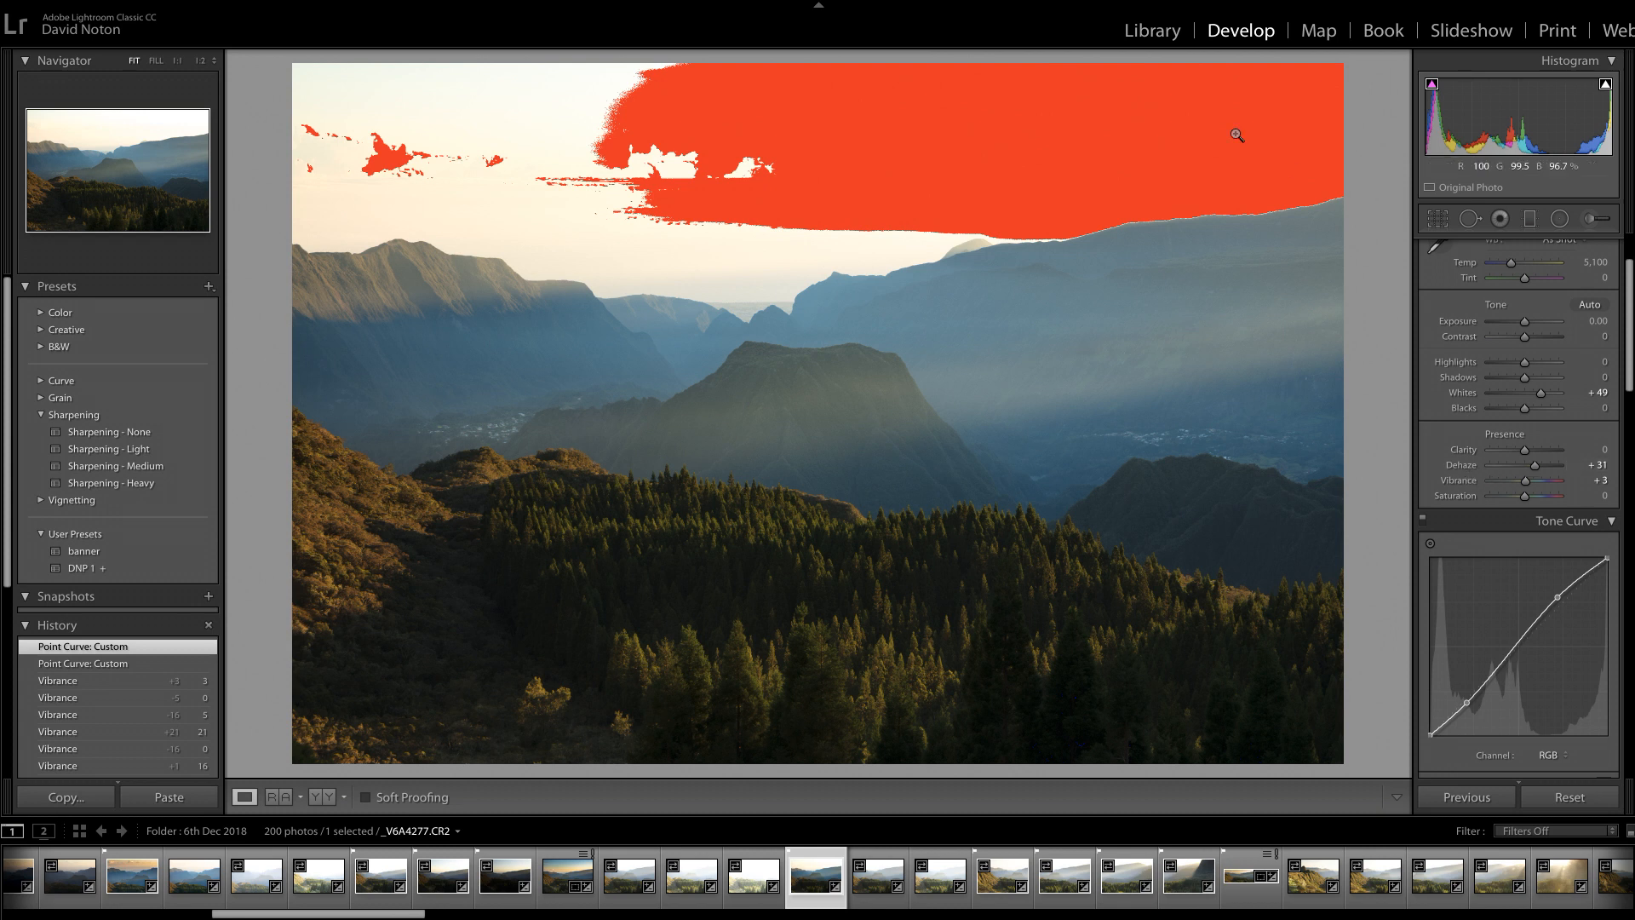
left_click(1149, 34)
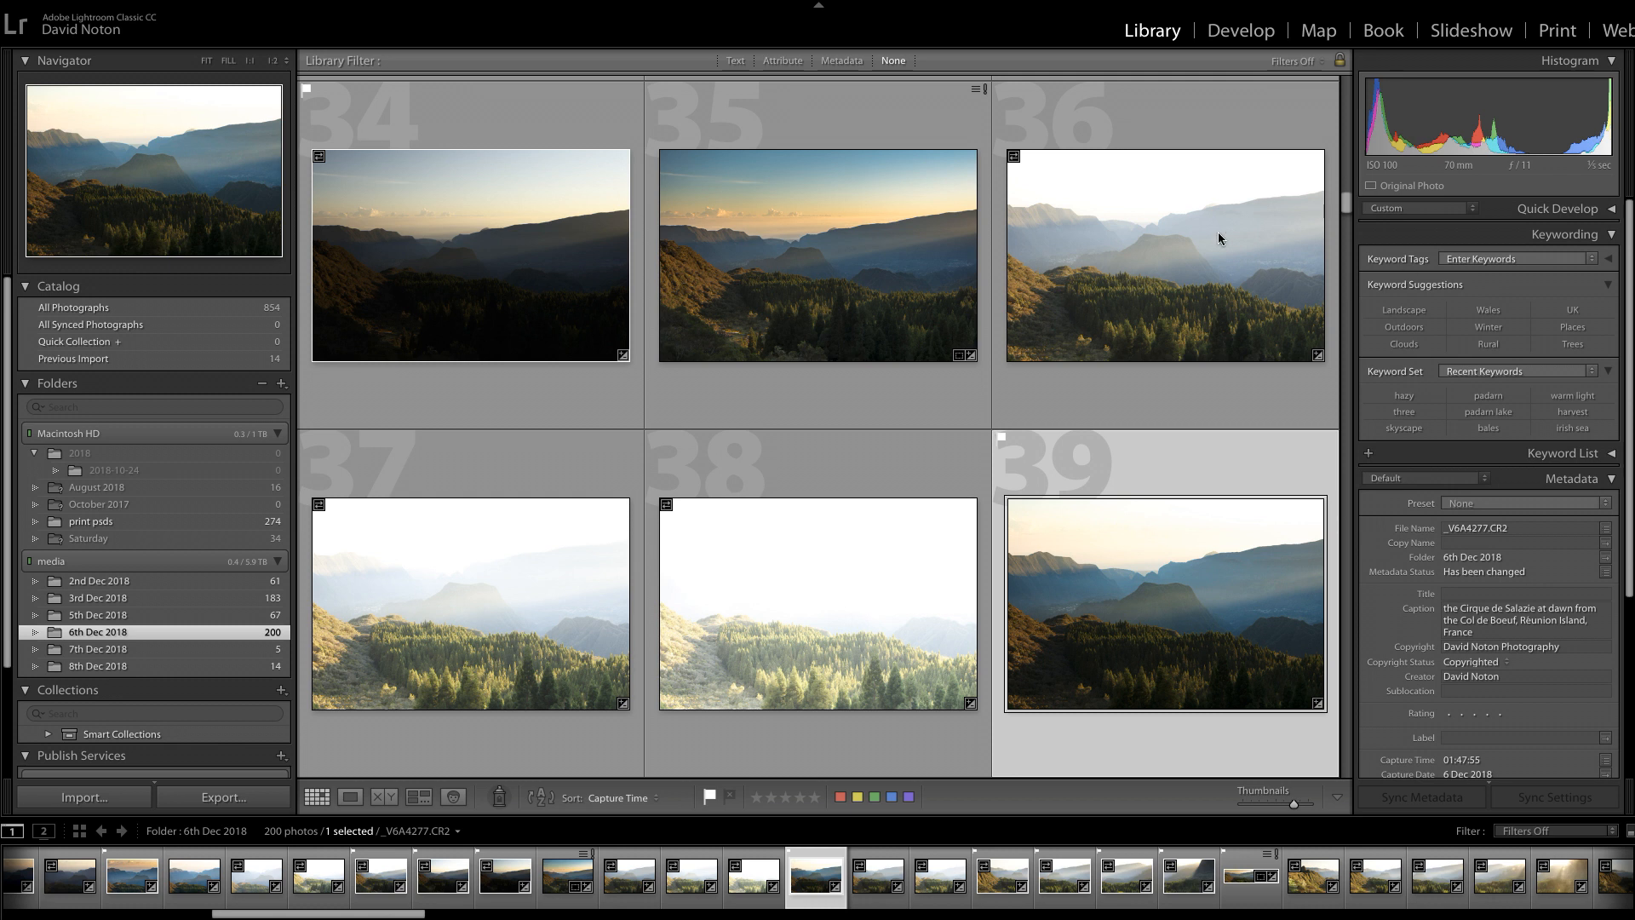
left_click(1240, 34)
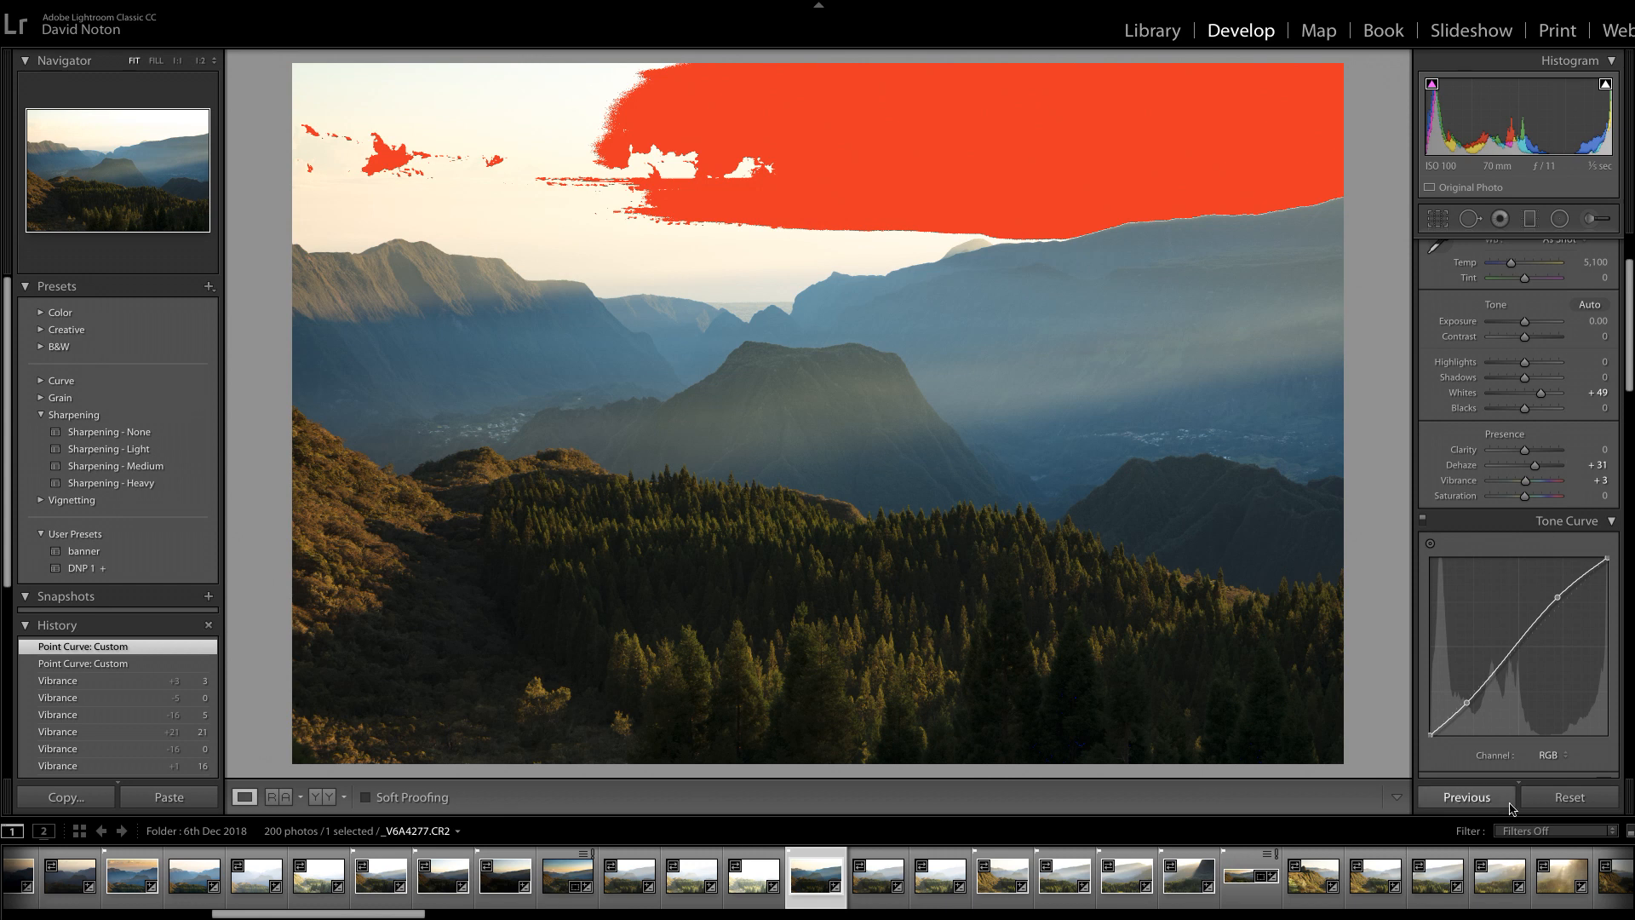
Step: Reset the tone curve to the Linear point curve preset
scroll(1540, 670, "down", 4)
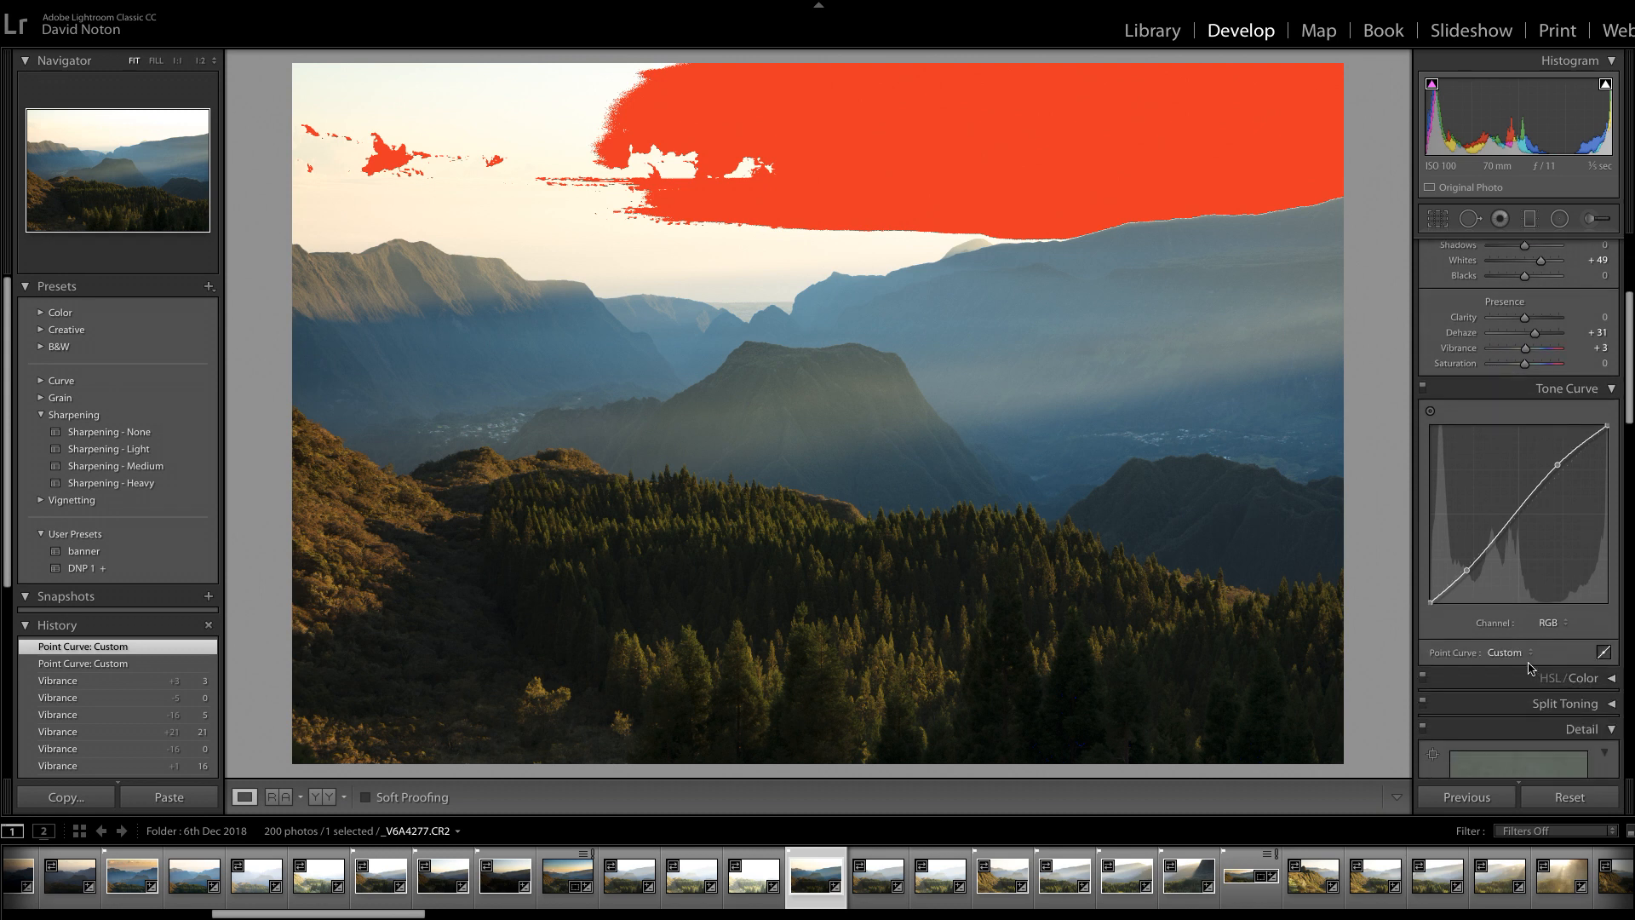
left_click(1532, 653)
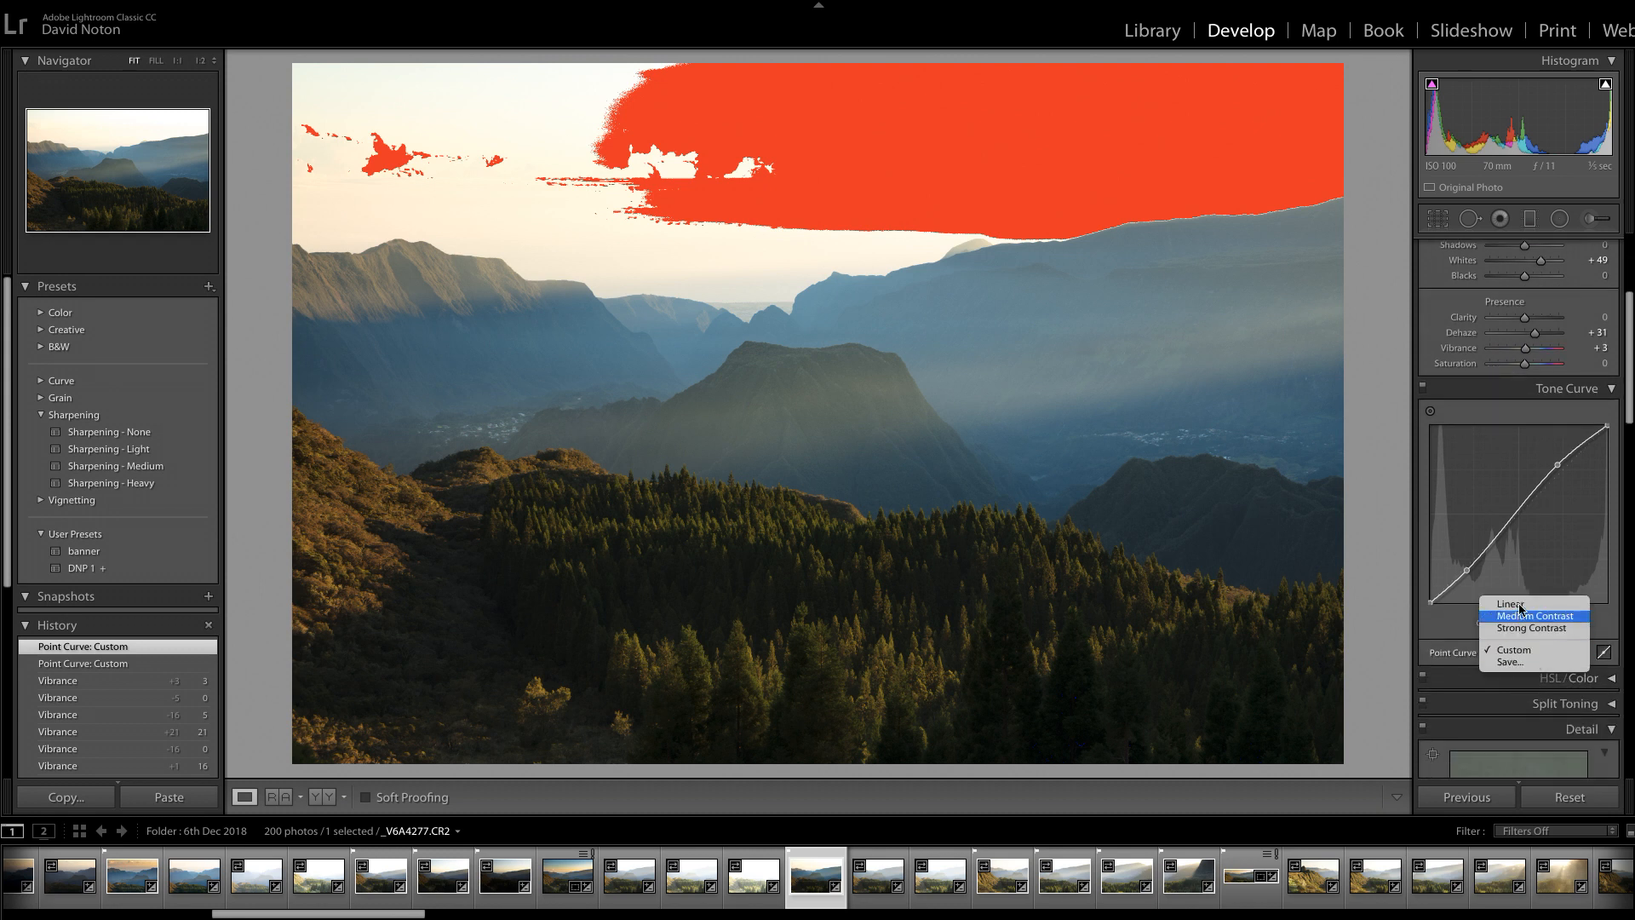
left_click(1512, 606)
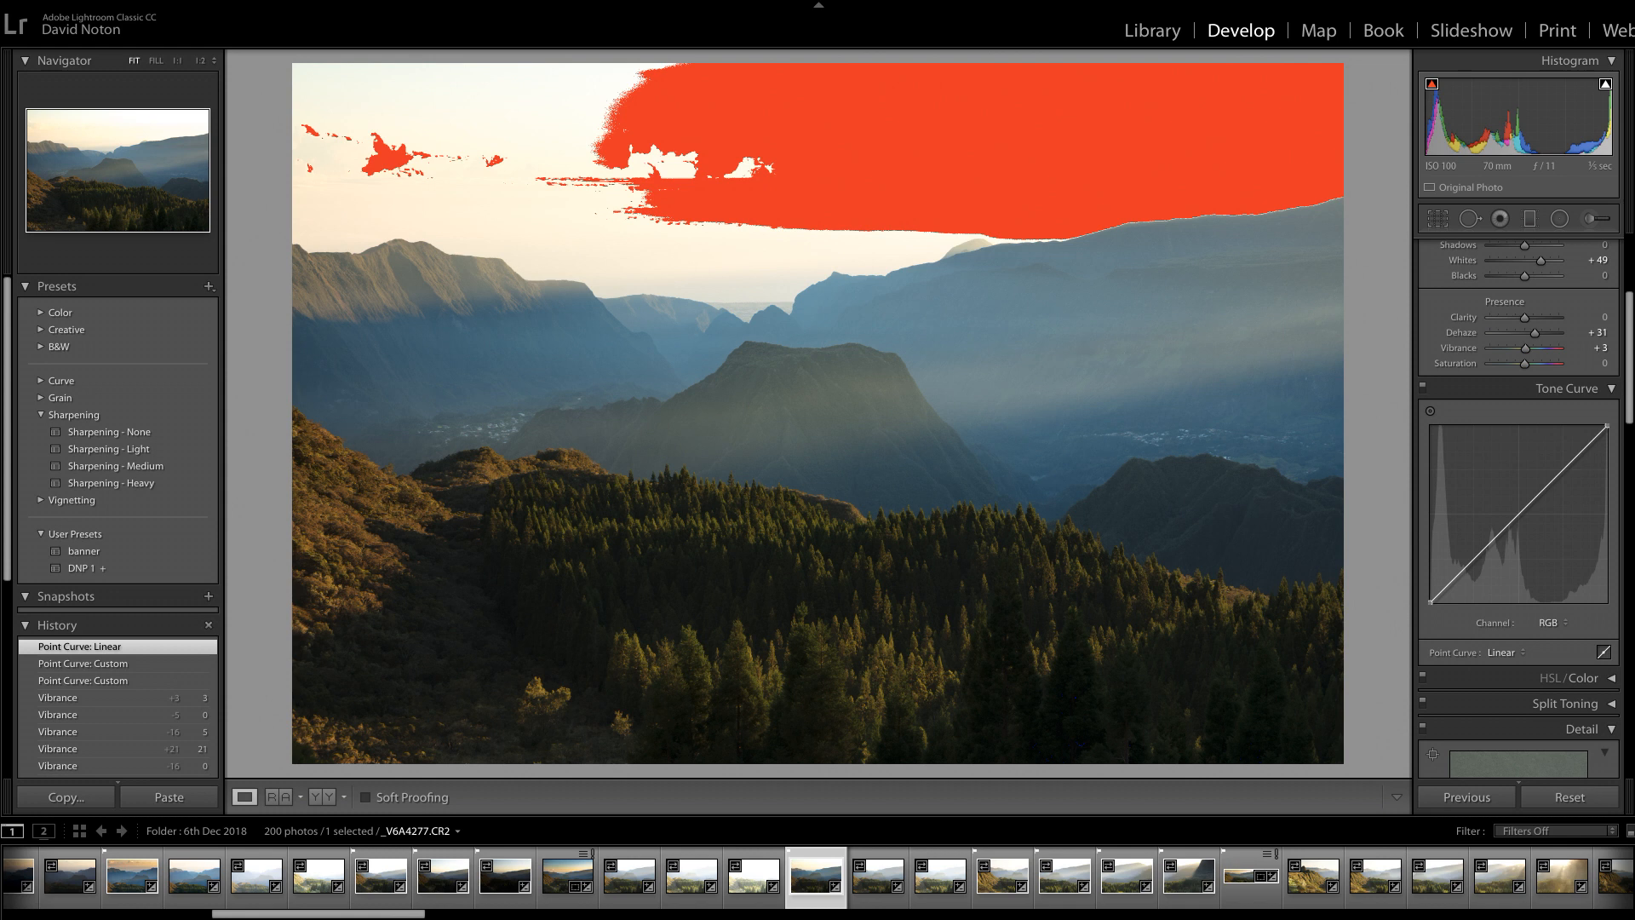
left_click_drag(1630, 349, 1630, 288)
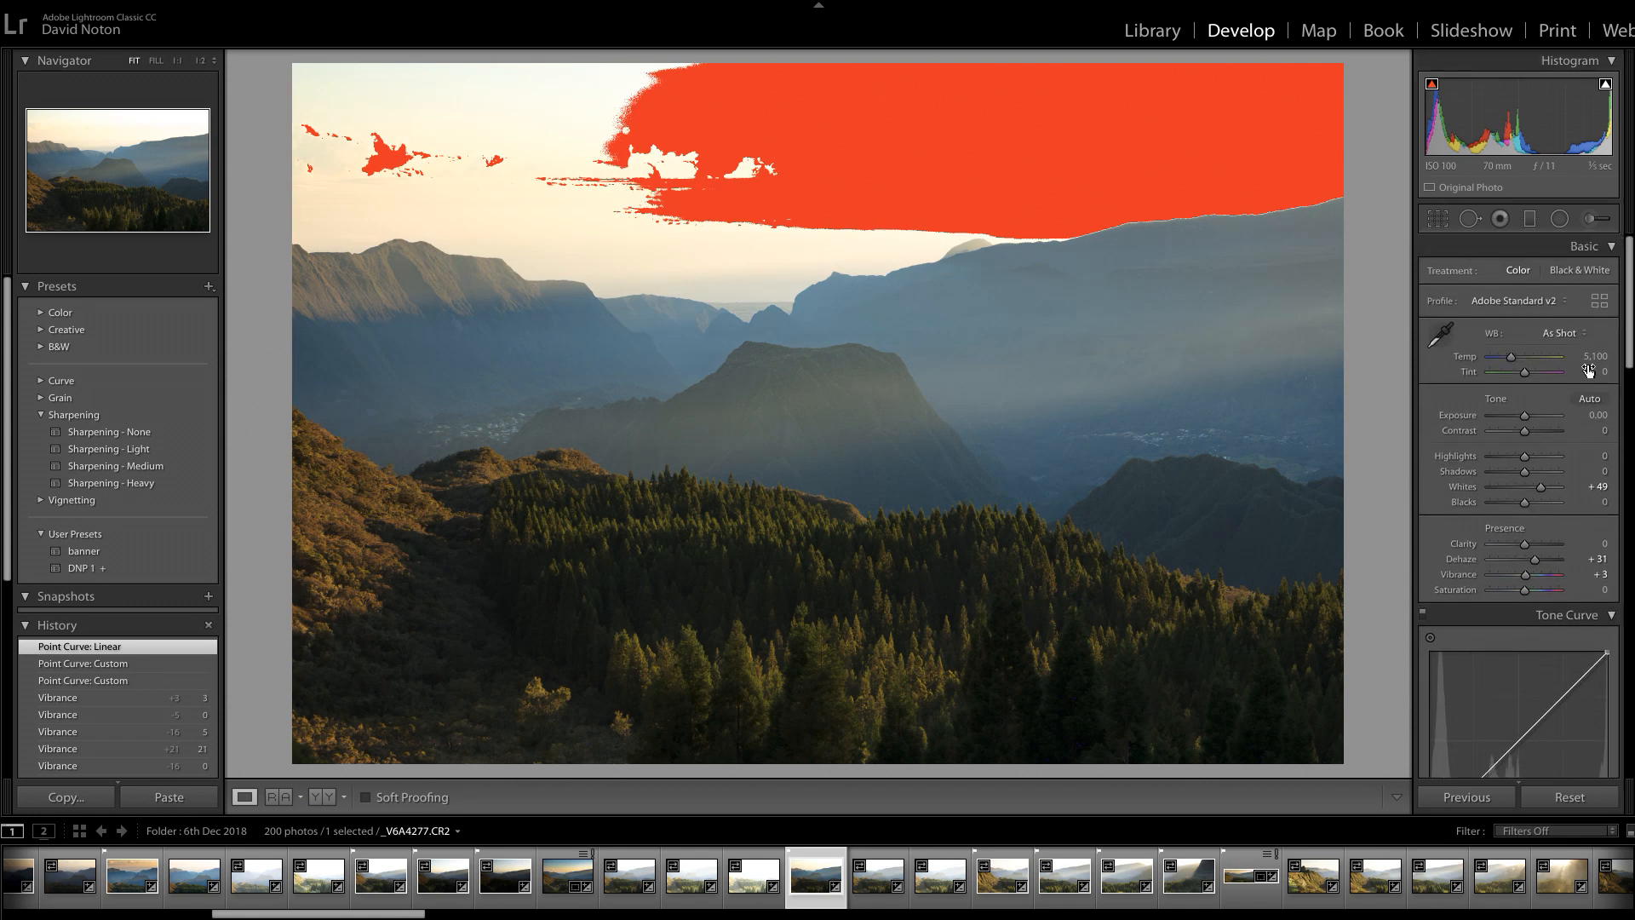
Step: Try lower Whites values and reset Whites to 0
left_click_drag(1542, 492, 1532, 492)
double_click(1533, 491)
left_click(1533, 489)
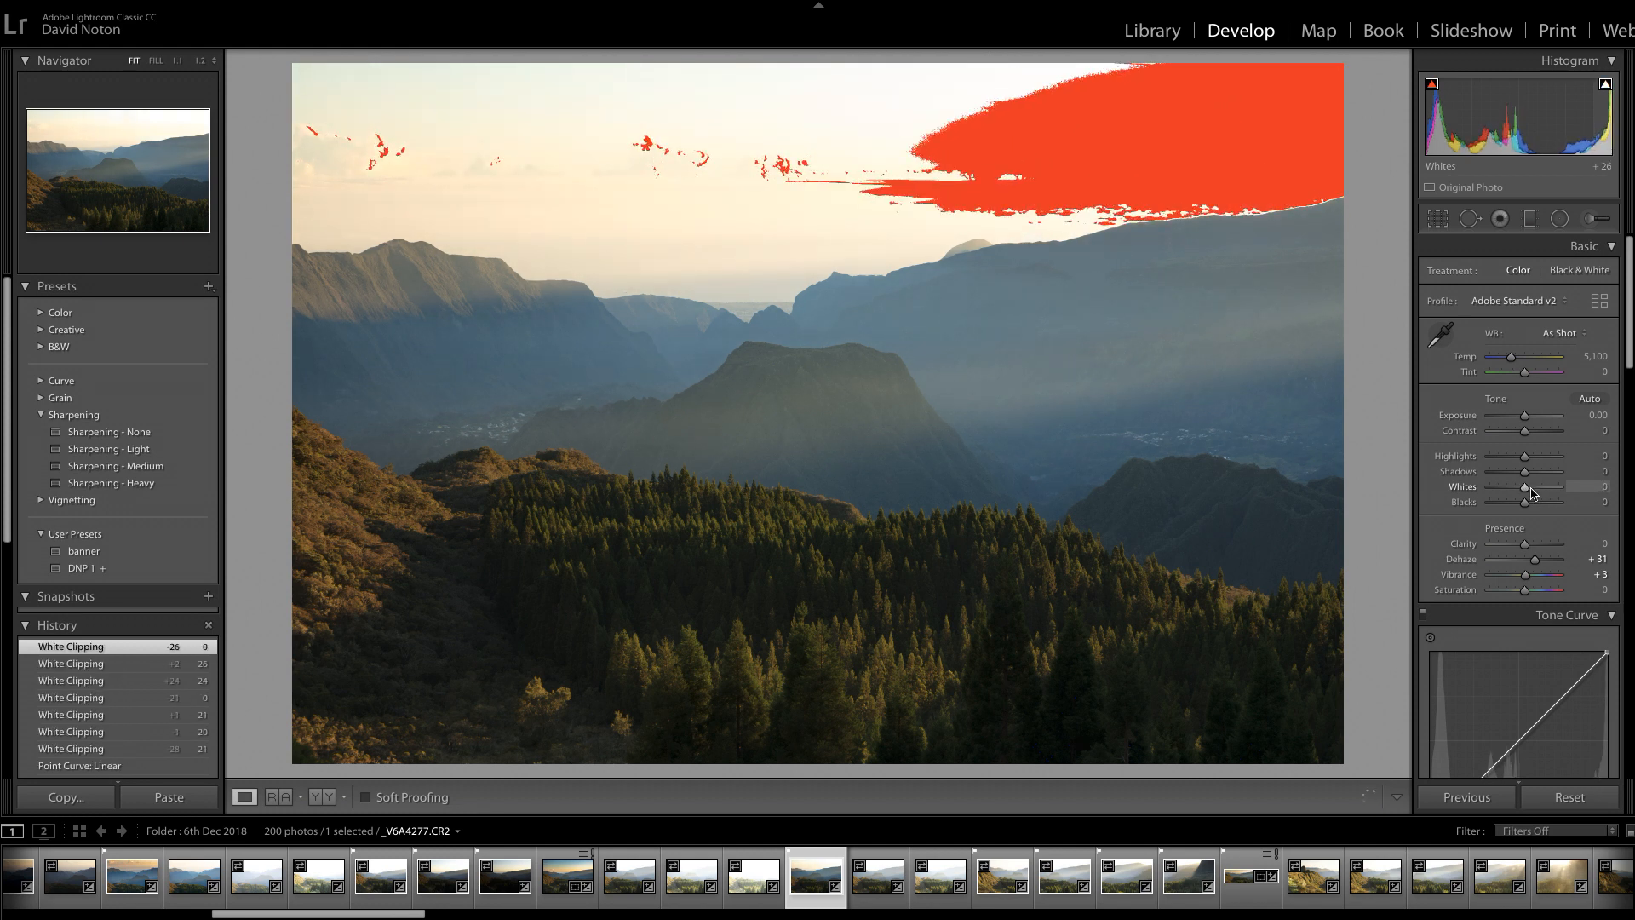
double_click(1533, 491)
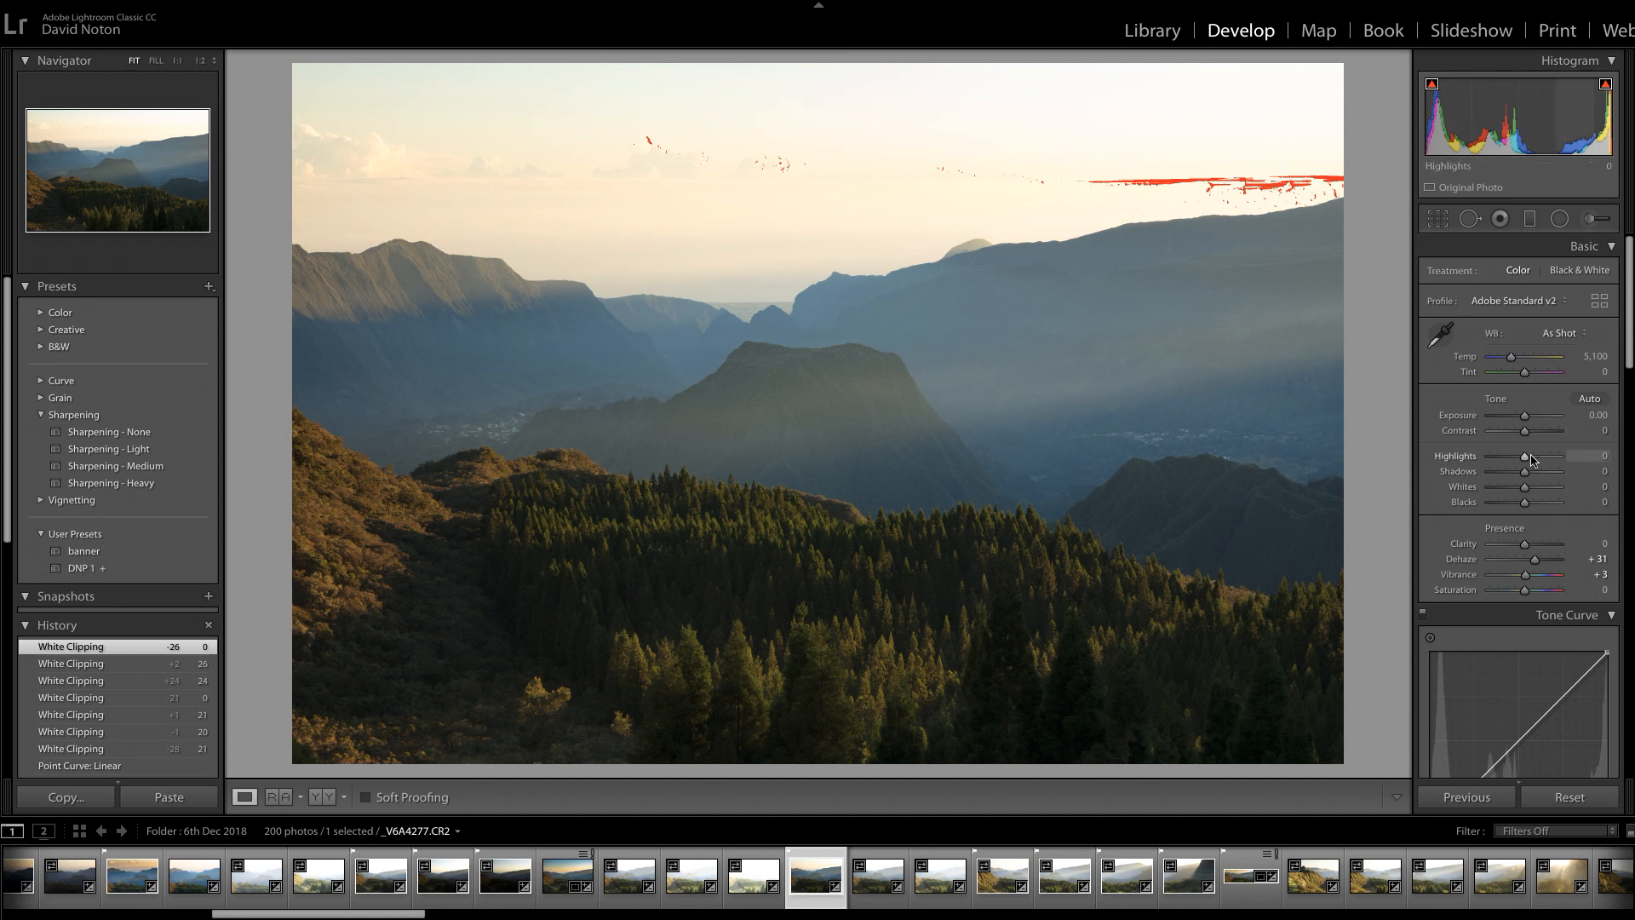
Step: Set Highlights to -52 and reset Dehaze to 0
left_click_drag(1525, 460, 1513, 463)
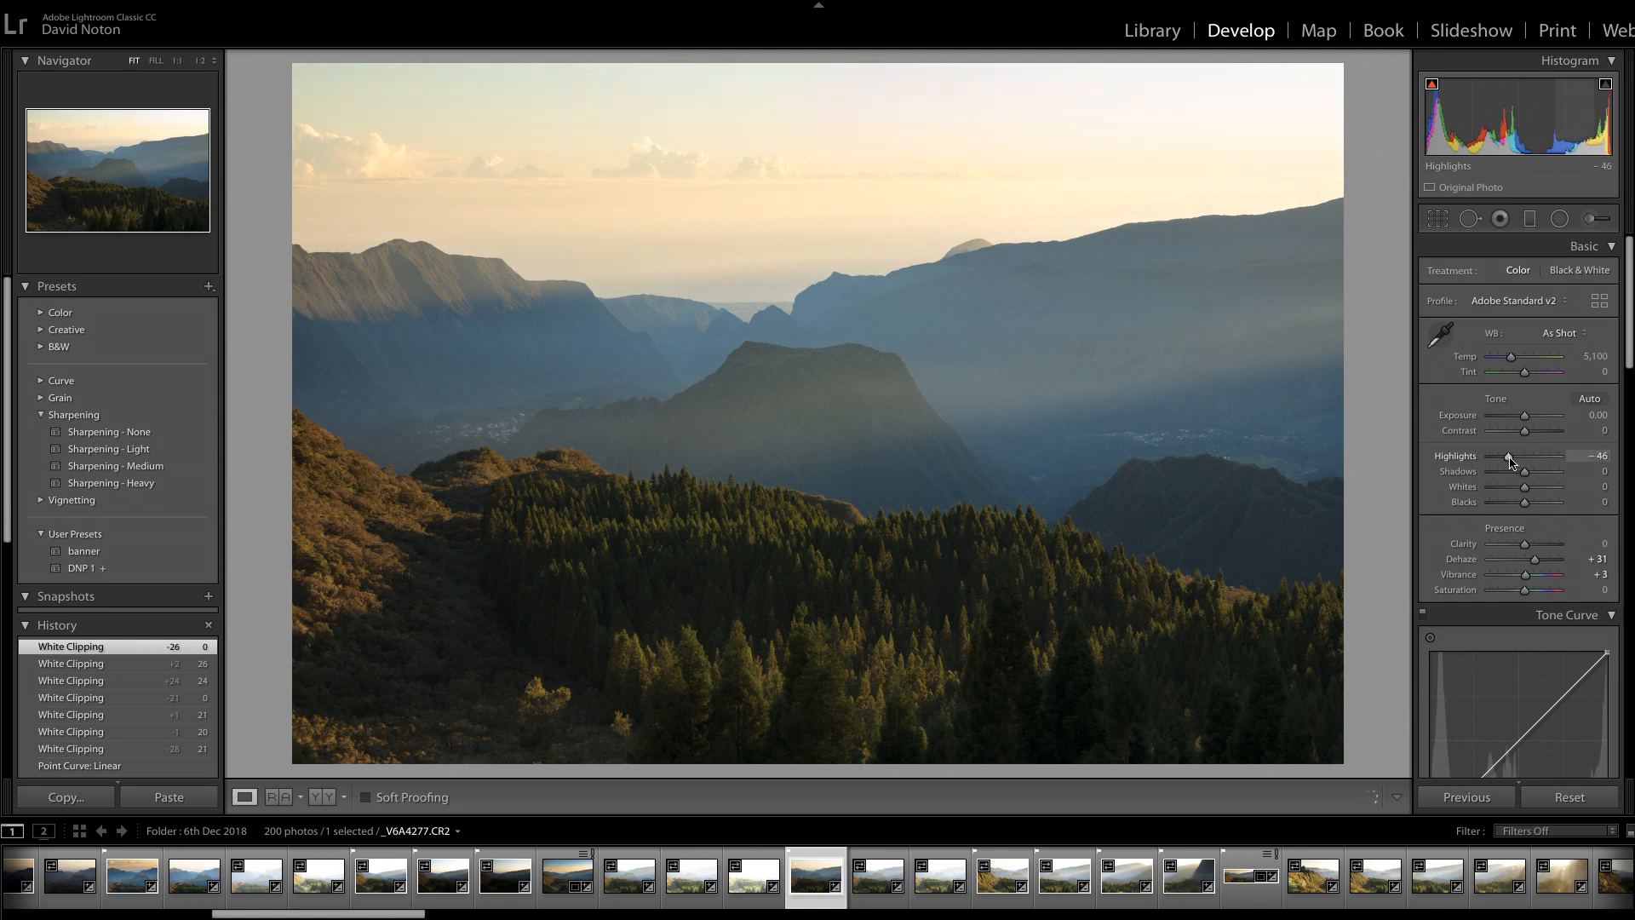
left_click_drag(1510, 460, 1507, 460)
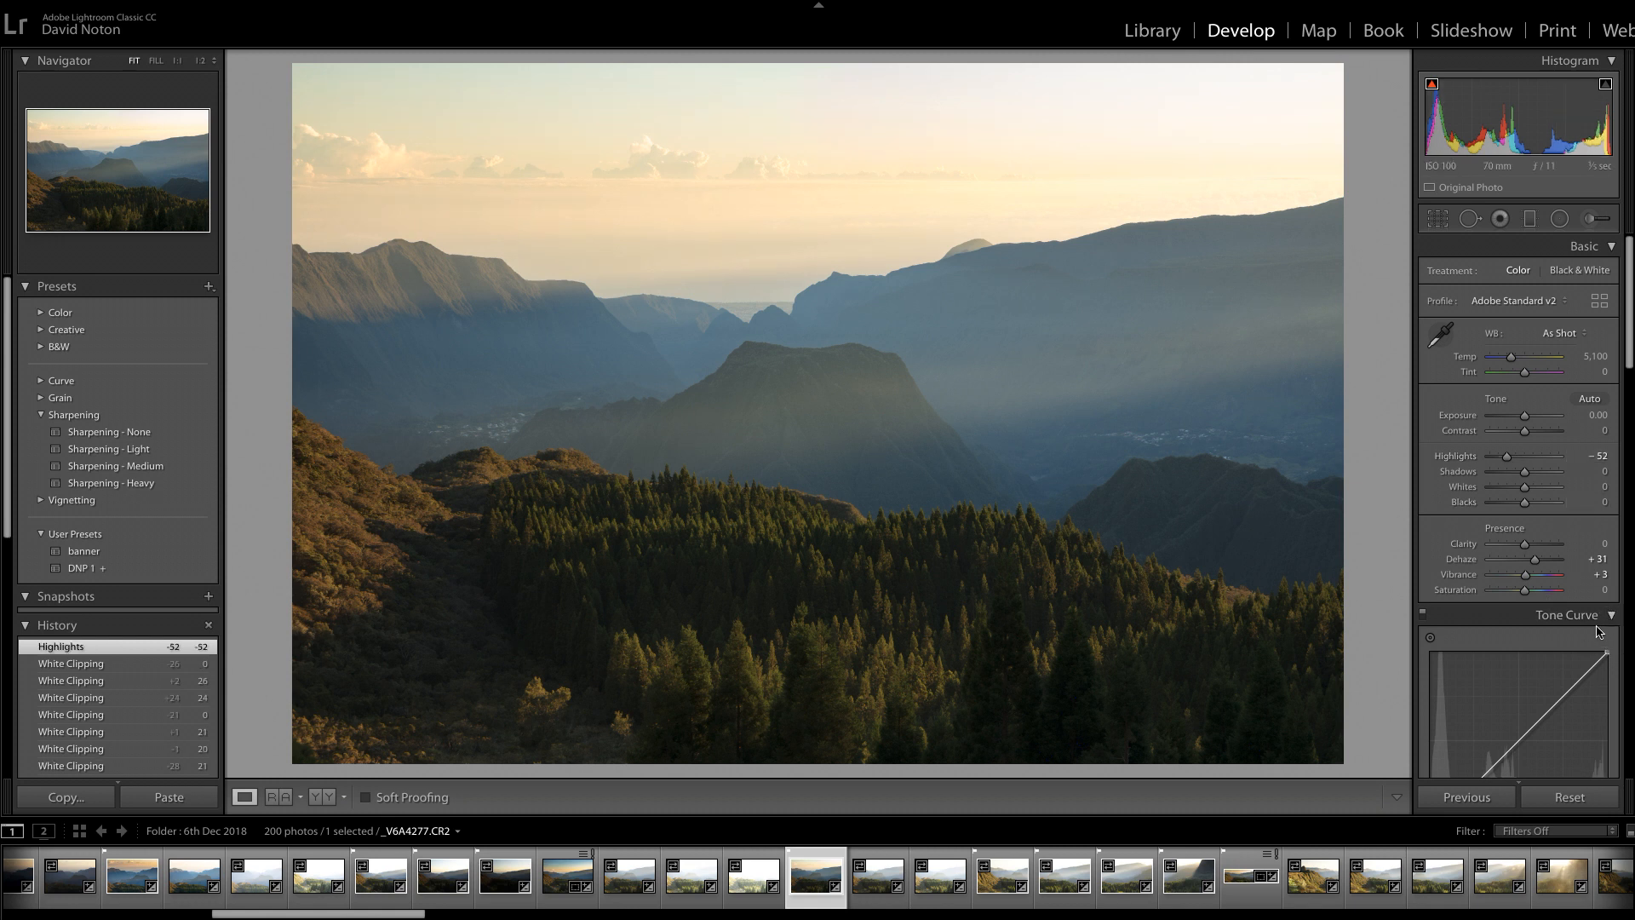
double_click(1536, 563)
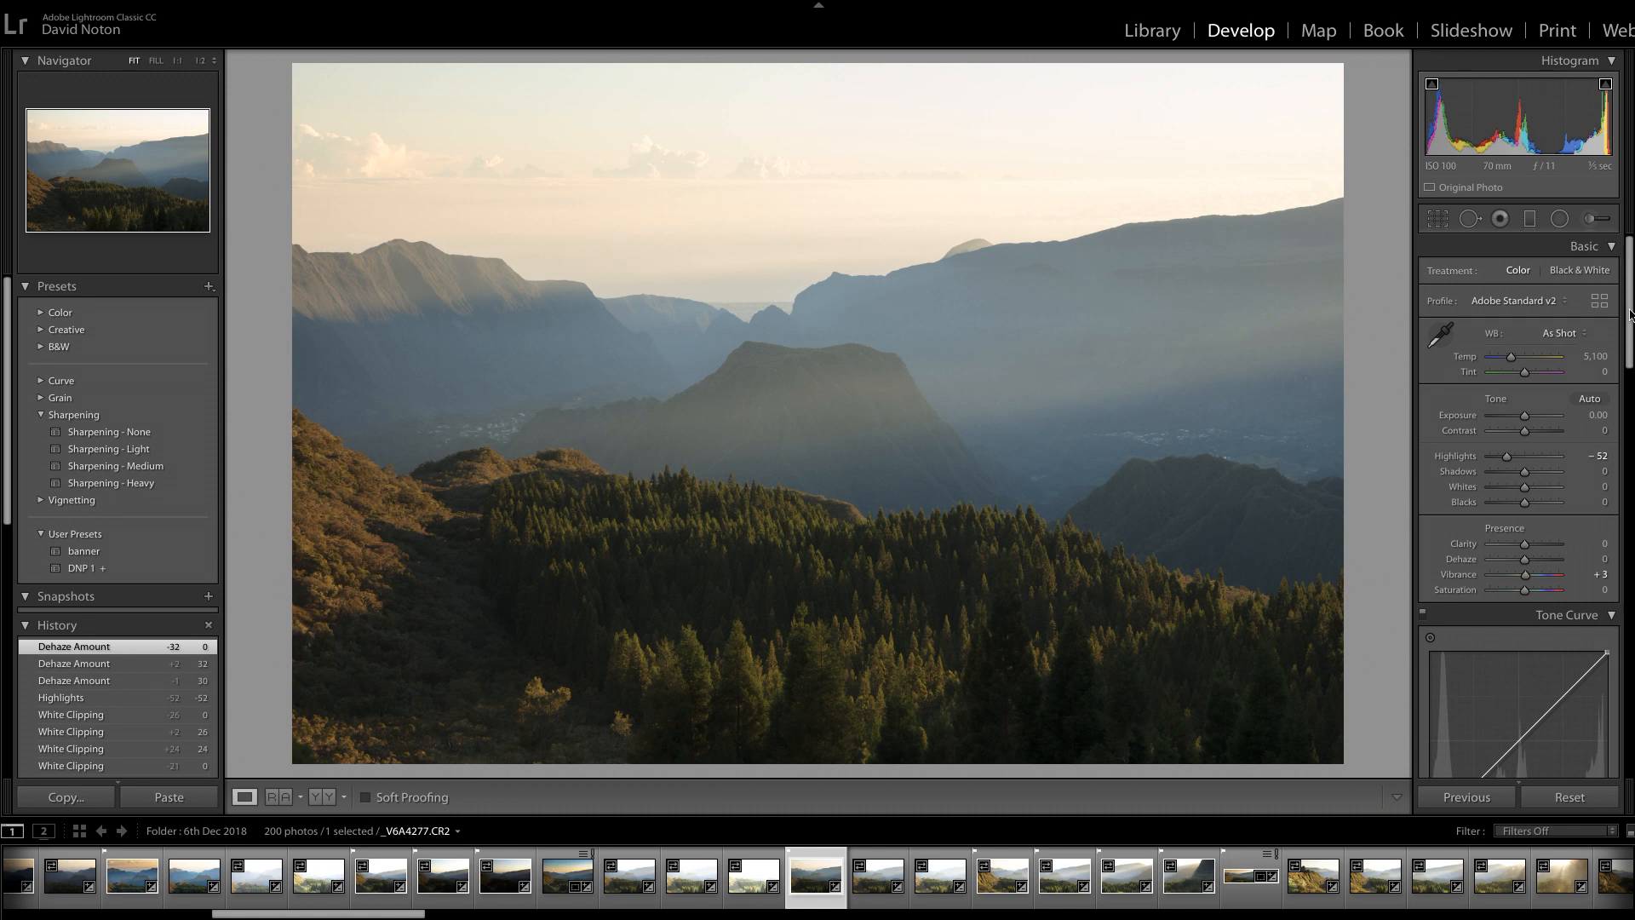
Step: Darken the midtones by pulling the middle of the RGB tone curve downward, and set Blacks to -30
scroll(1630, 315, "down", 3)
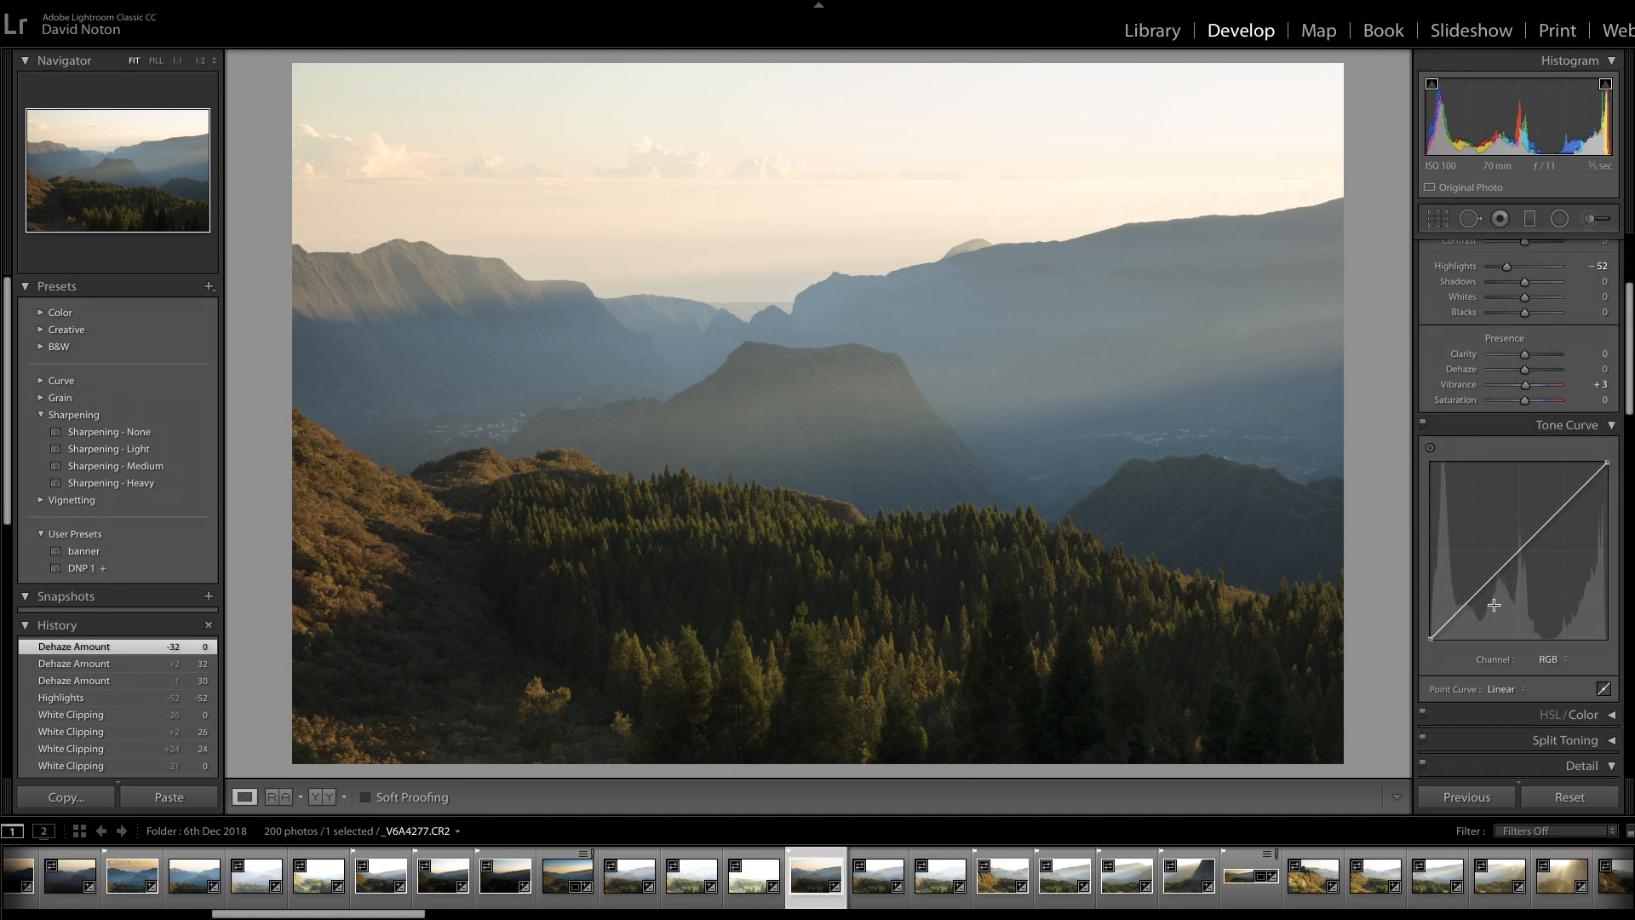
left_click_drag(1524, 549, 1544, 563)
left_click_drag(1628, 354, 1628, 295)
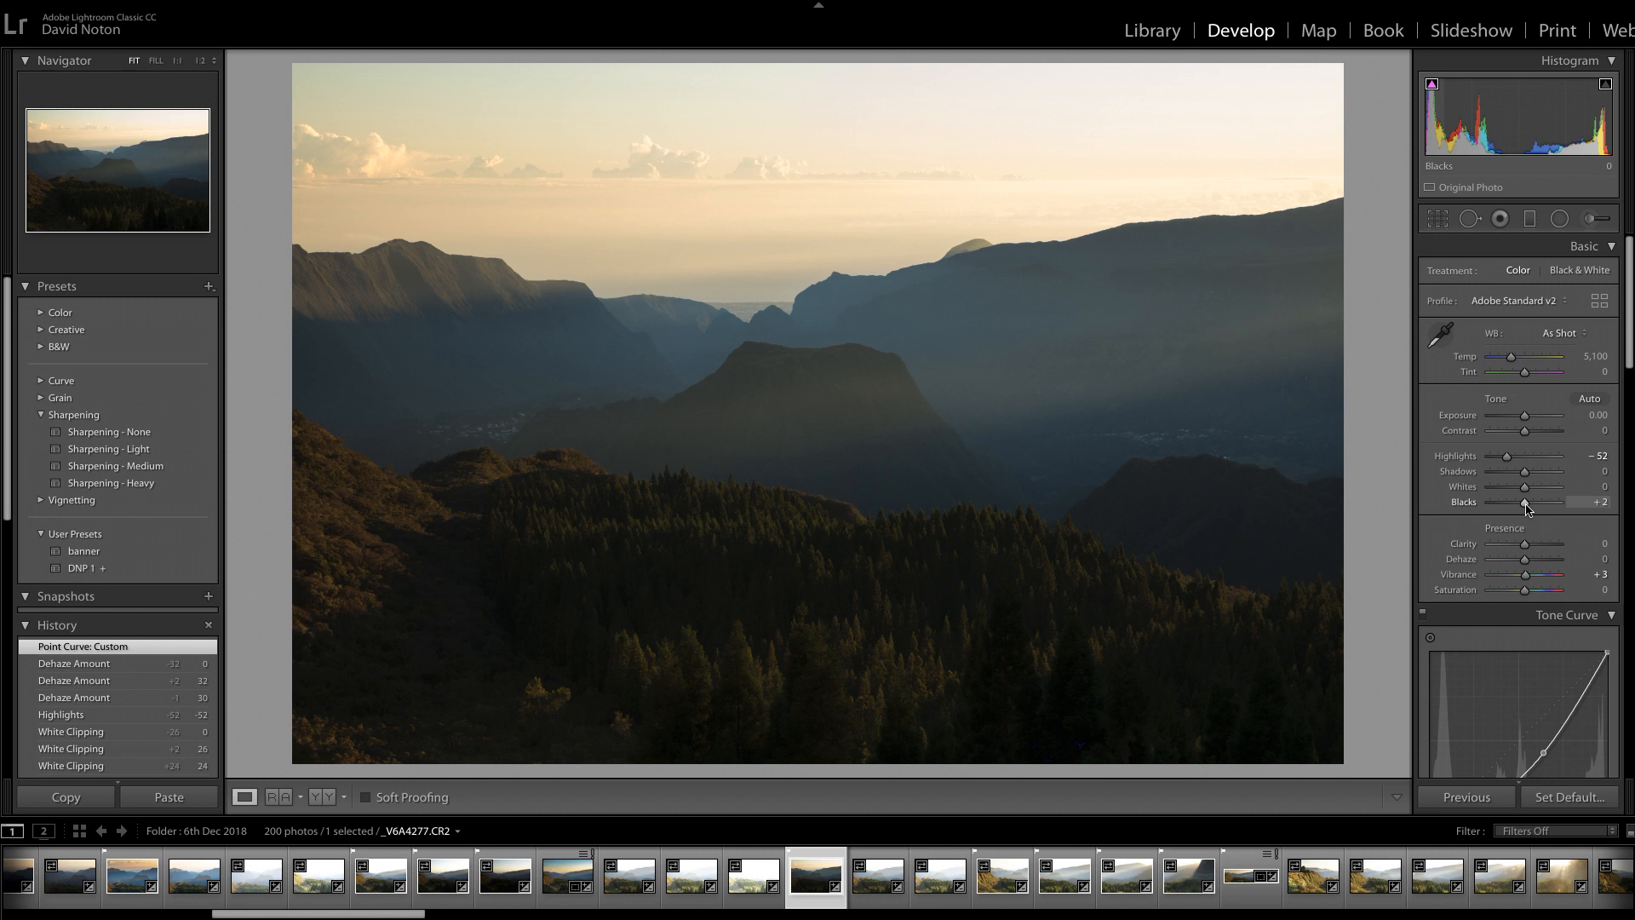
left_click_drag(1524, 509, 1516, 509)
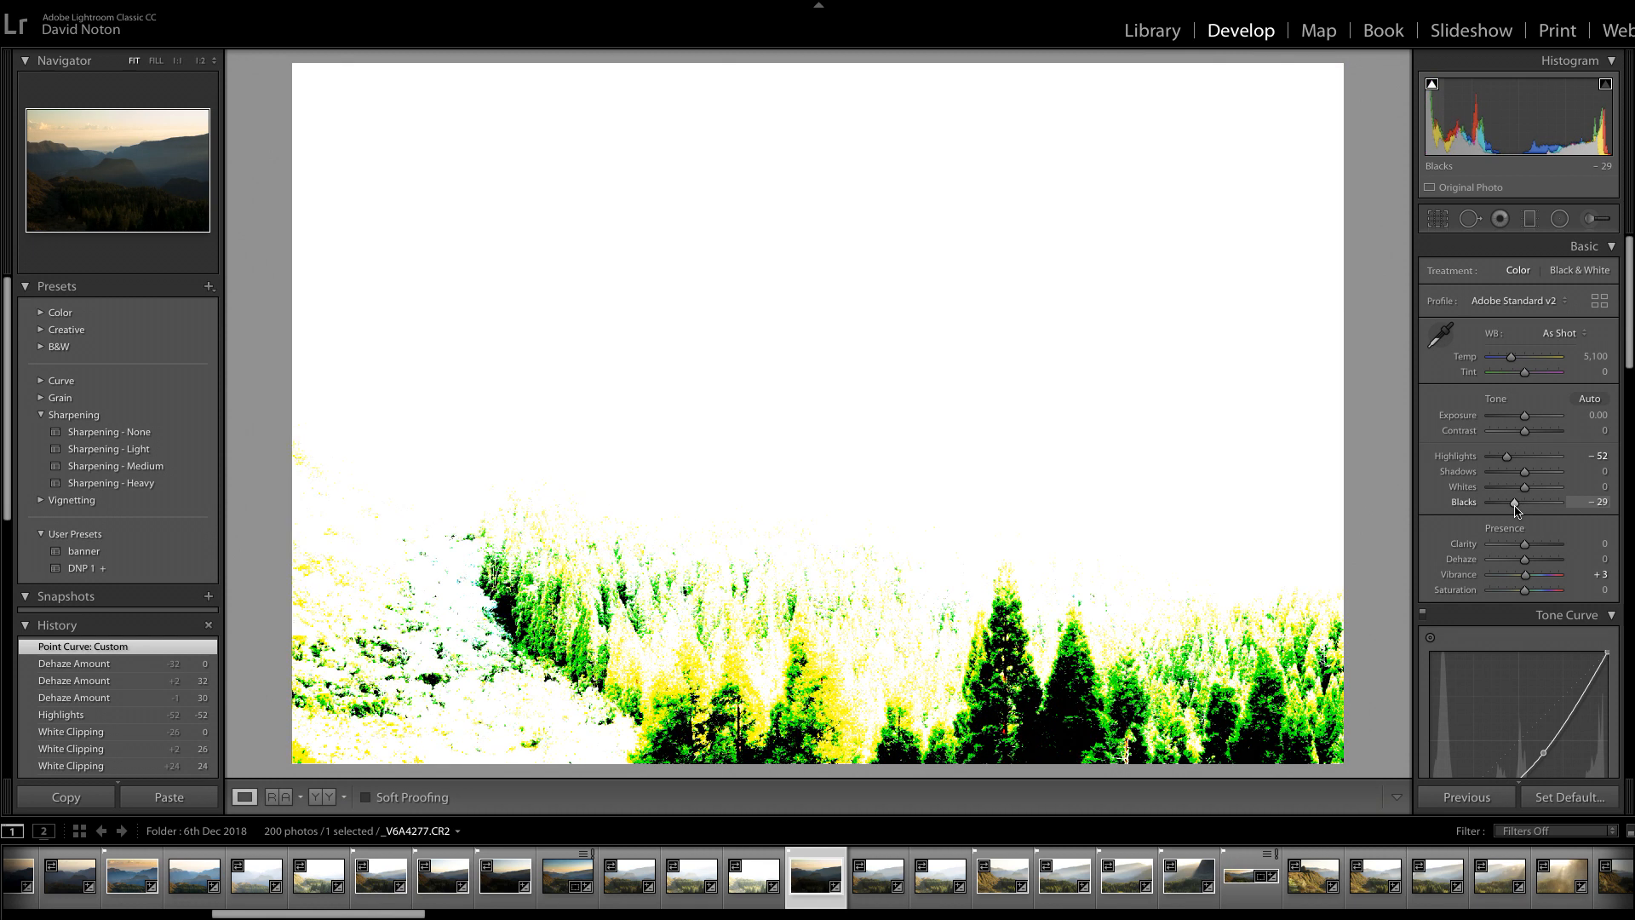
left_click_drag(1516, 510, 1515, 509)
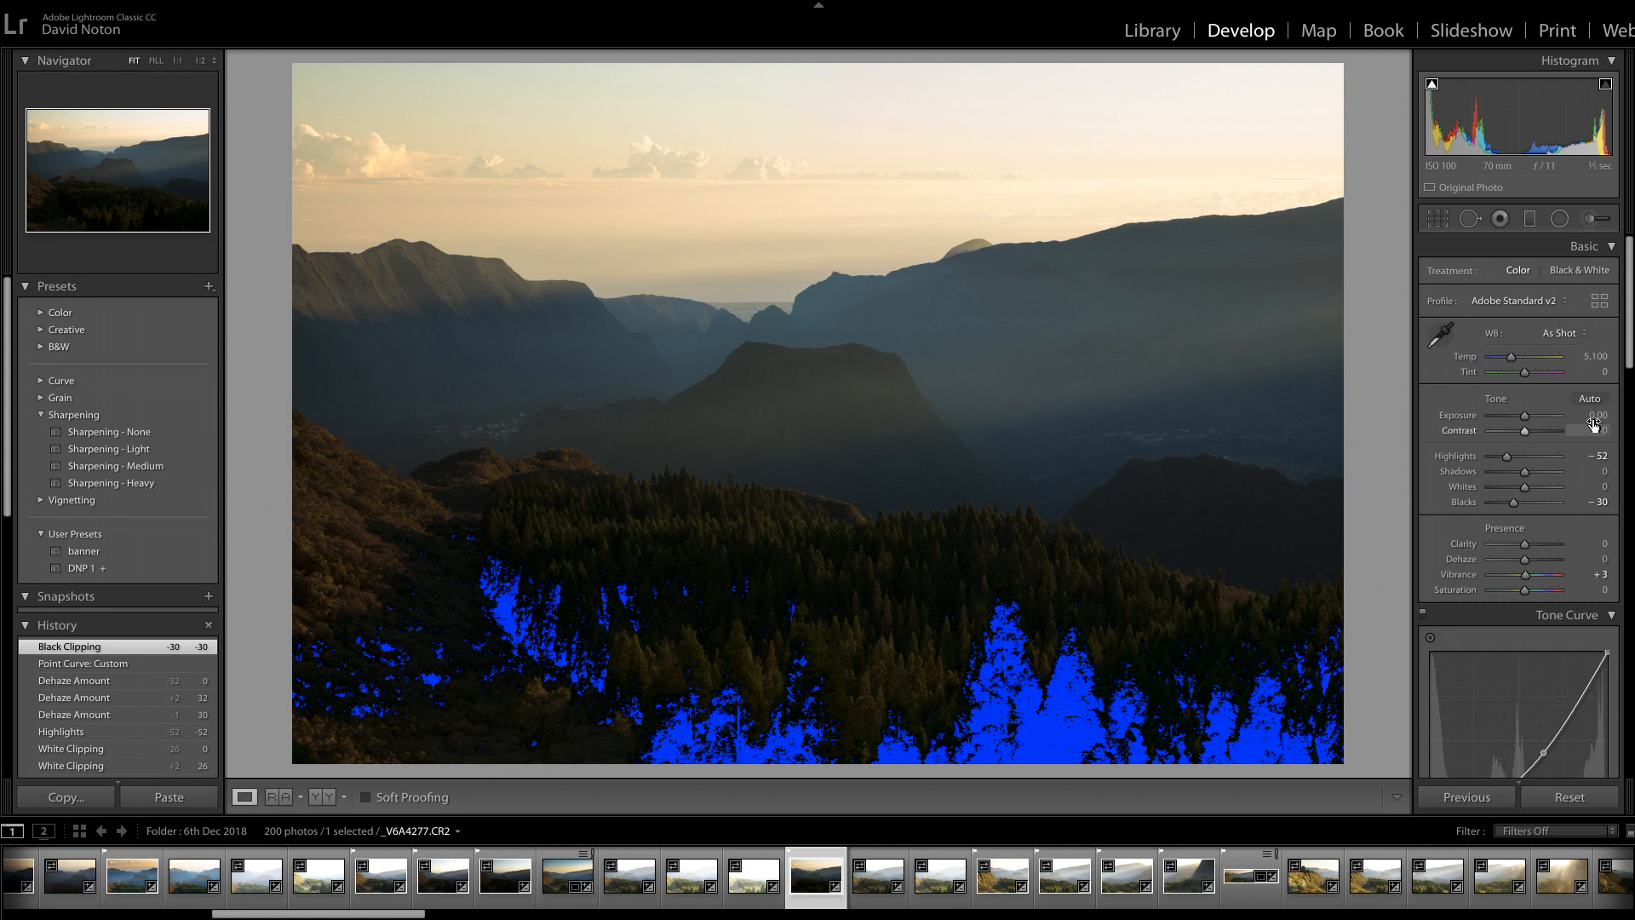
Step: Add a horizontal graduated filter over the sky, centred just below the clouds, with its Exposure at -0.32
left_click(1530, 220)
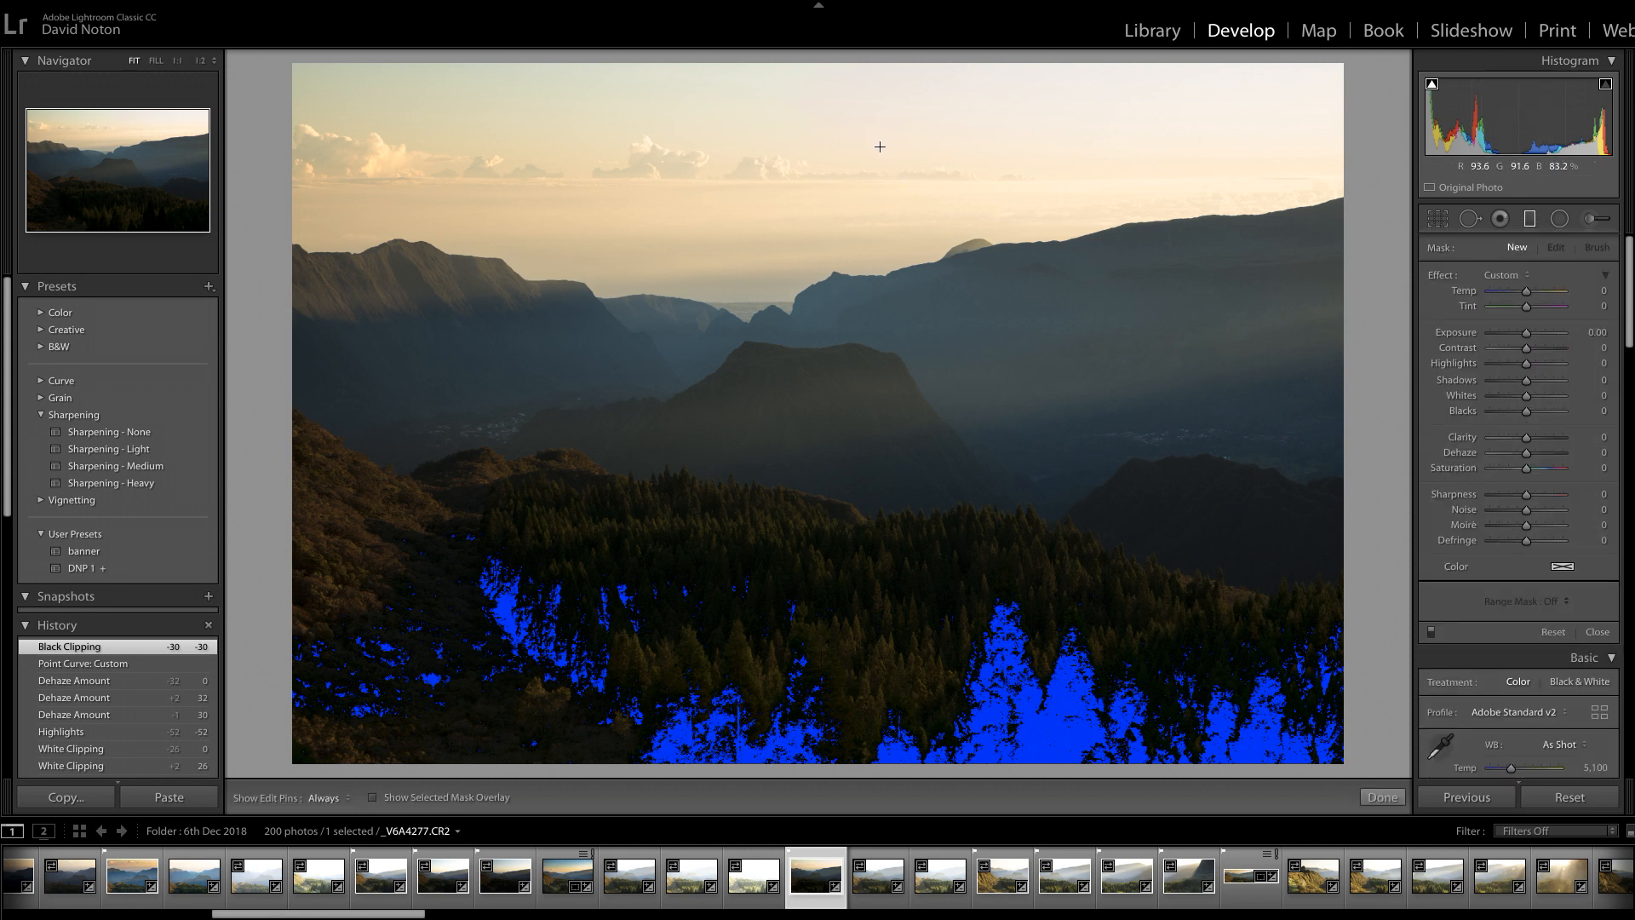
left_click_drag(868, 120, 953, 213)
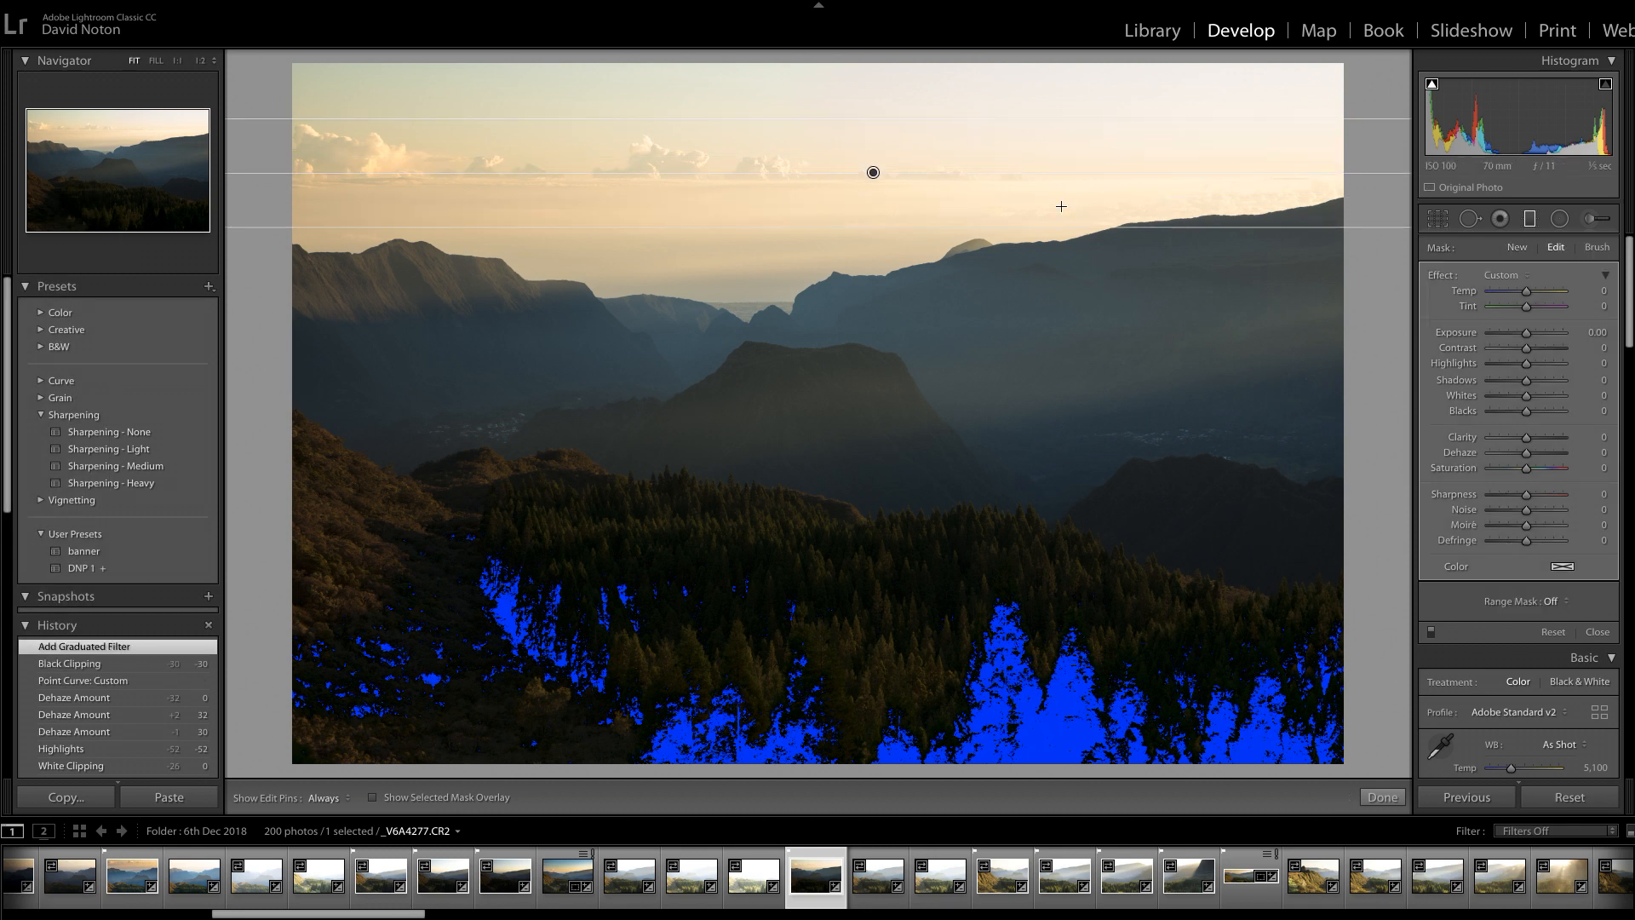
left_click_drag(875, 181, 875, 191)
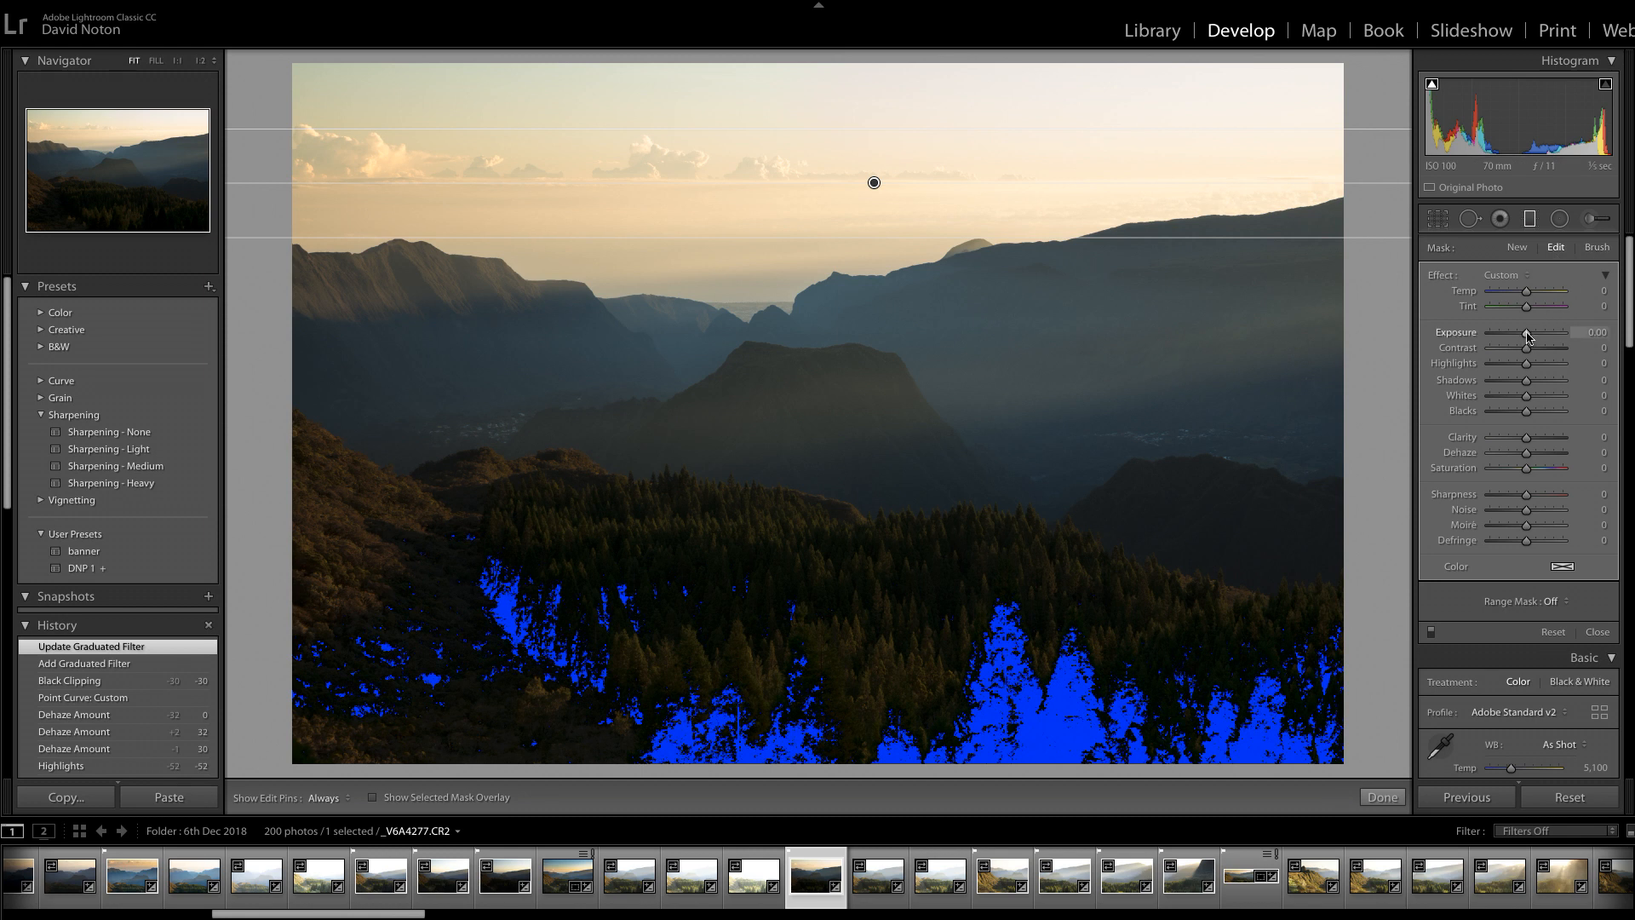
left_click_drag(1526, 339, 1522, 339)
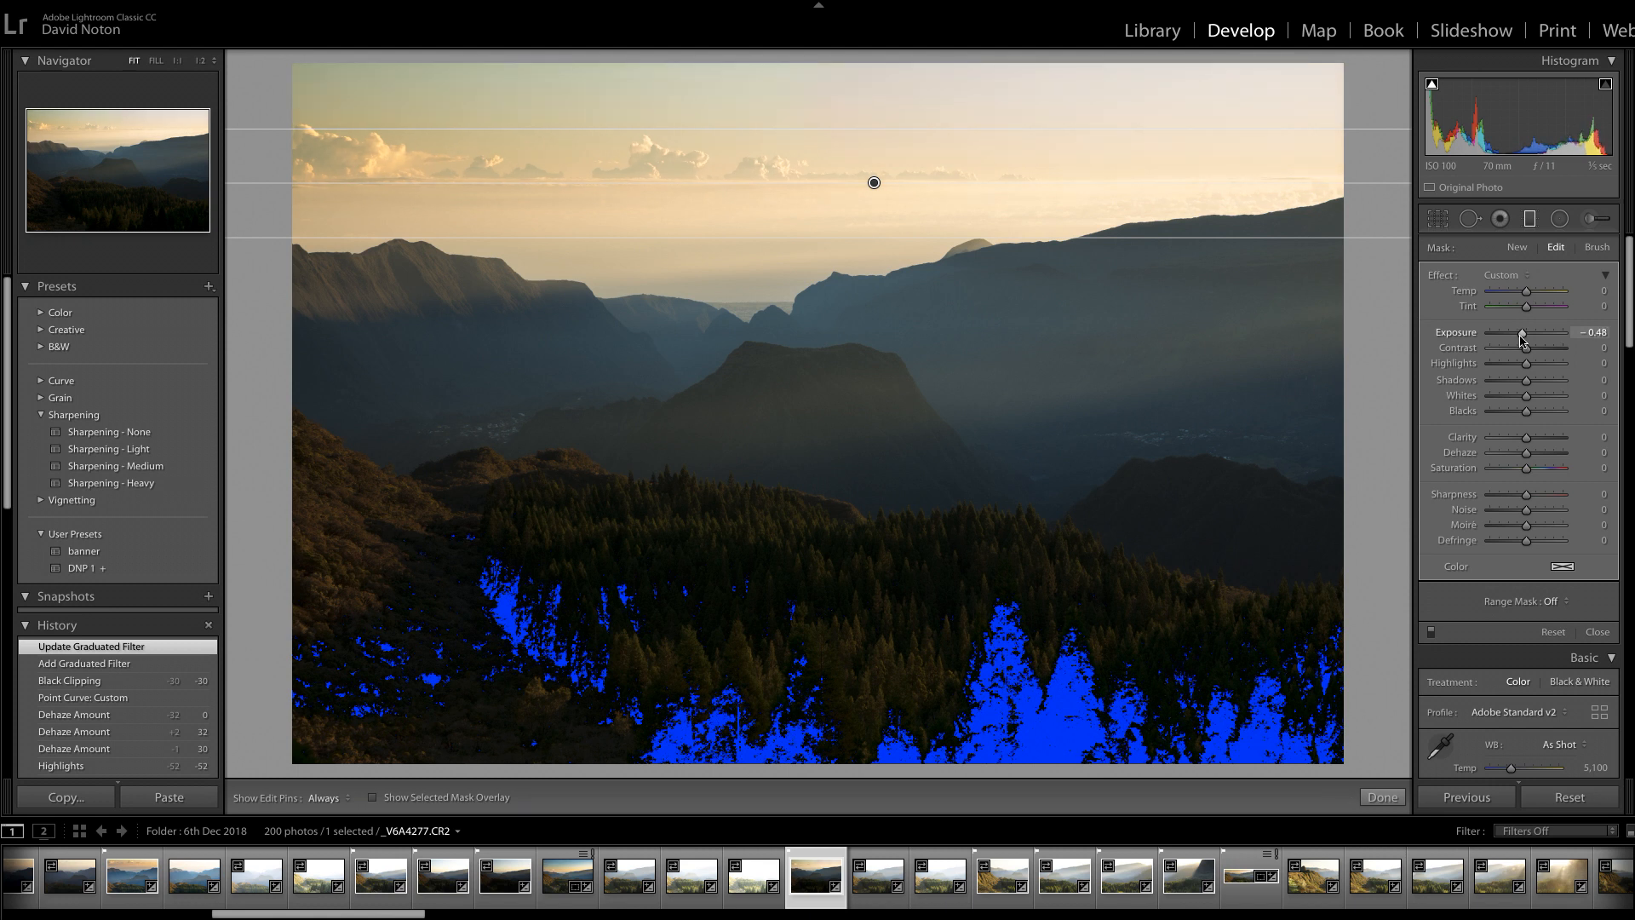
left_click_drag(1522, 339, 1524, 341)
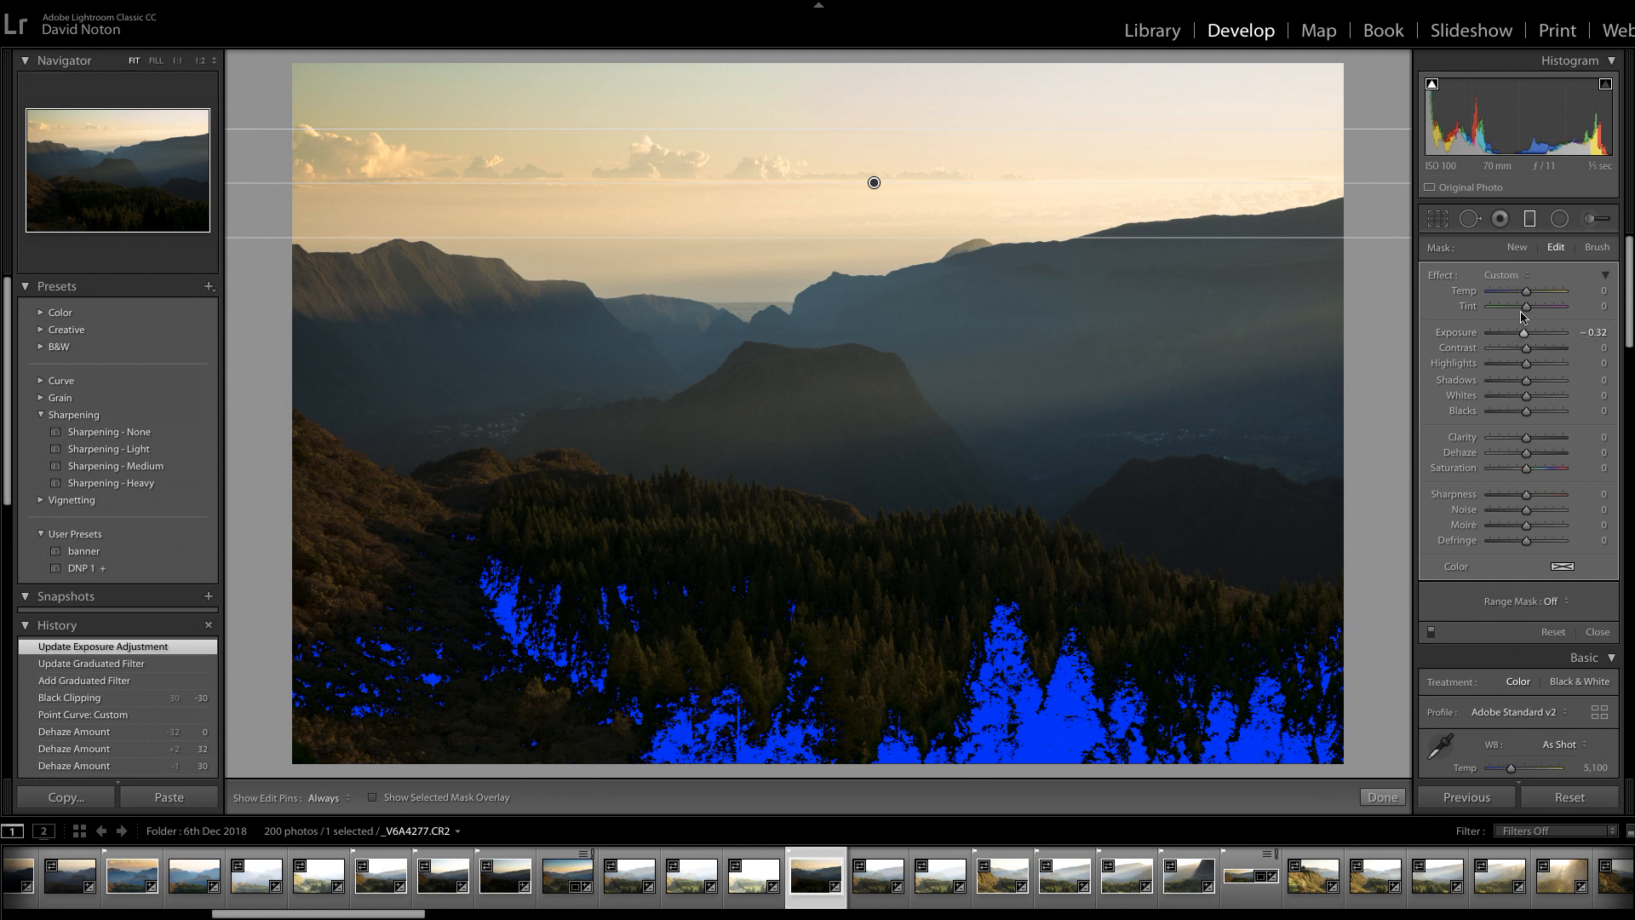
left_click(1375, 797)
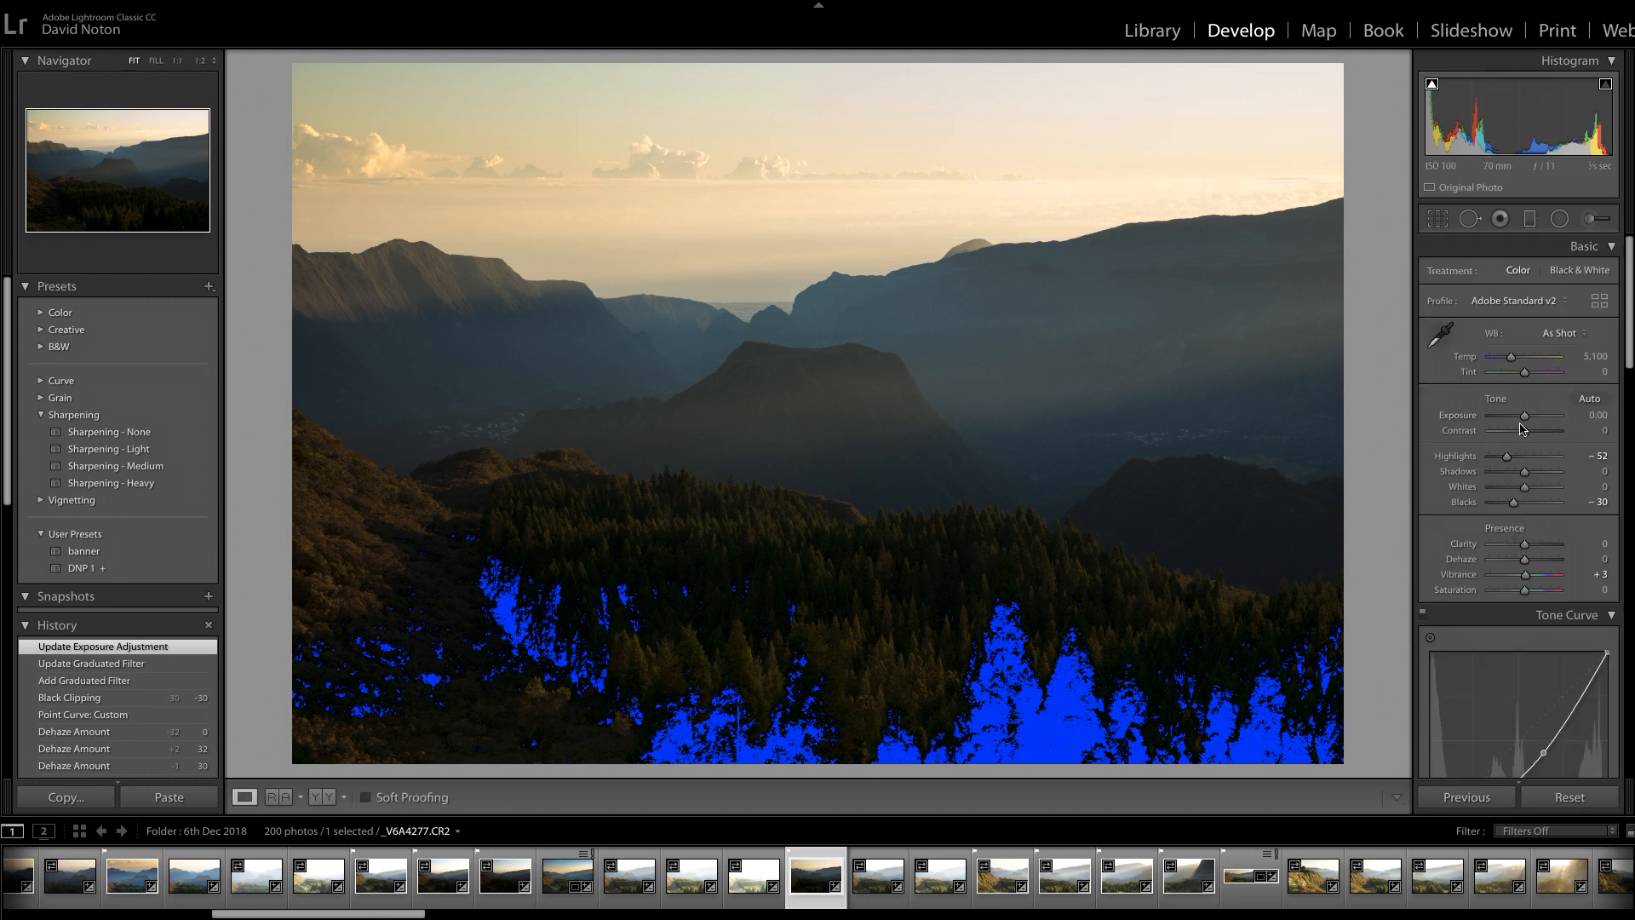
Step: Set the photo's overall Exposure to -0.30 and compare it with neighbouring shots in the Library grid
left_click_drag(1524, 419, 1522, 419)
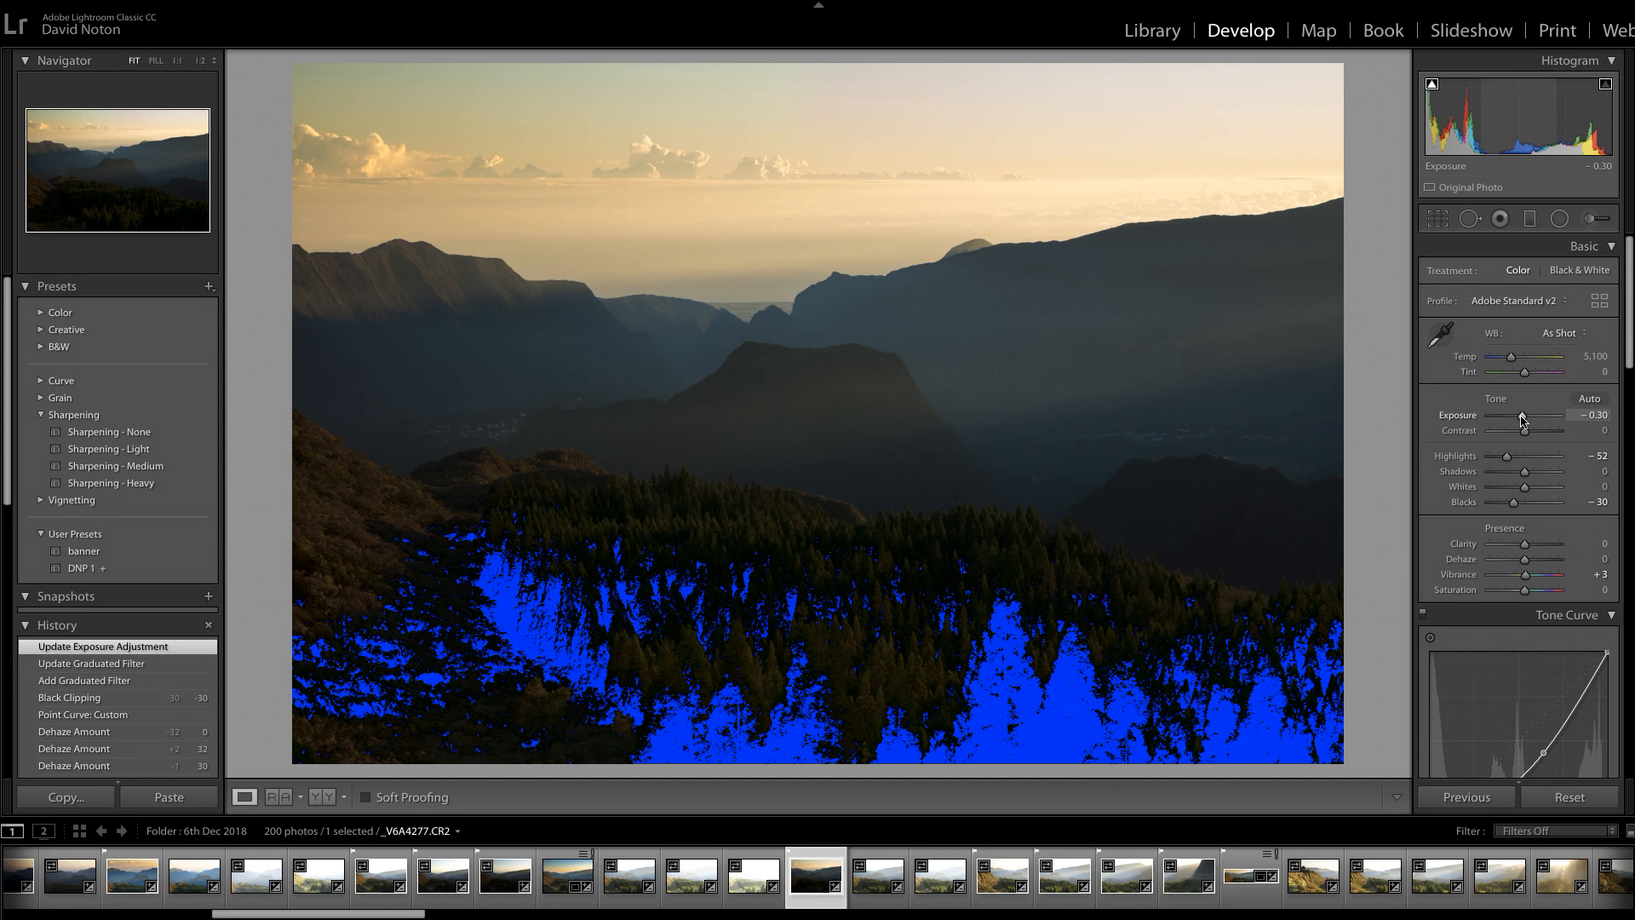
left_click_drag(1522, 419, 1521, 419)
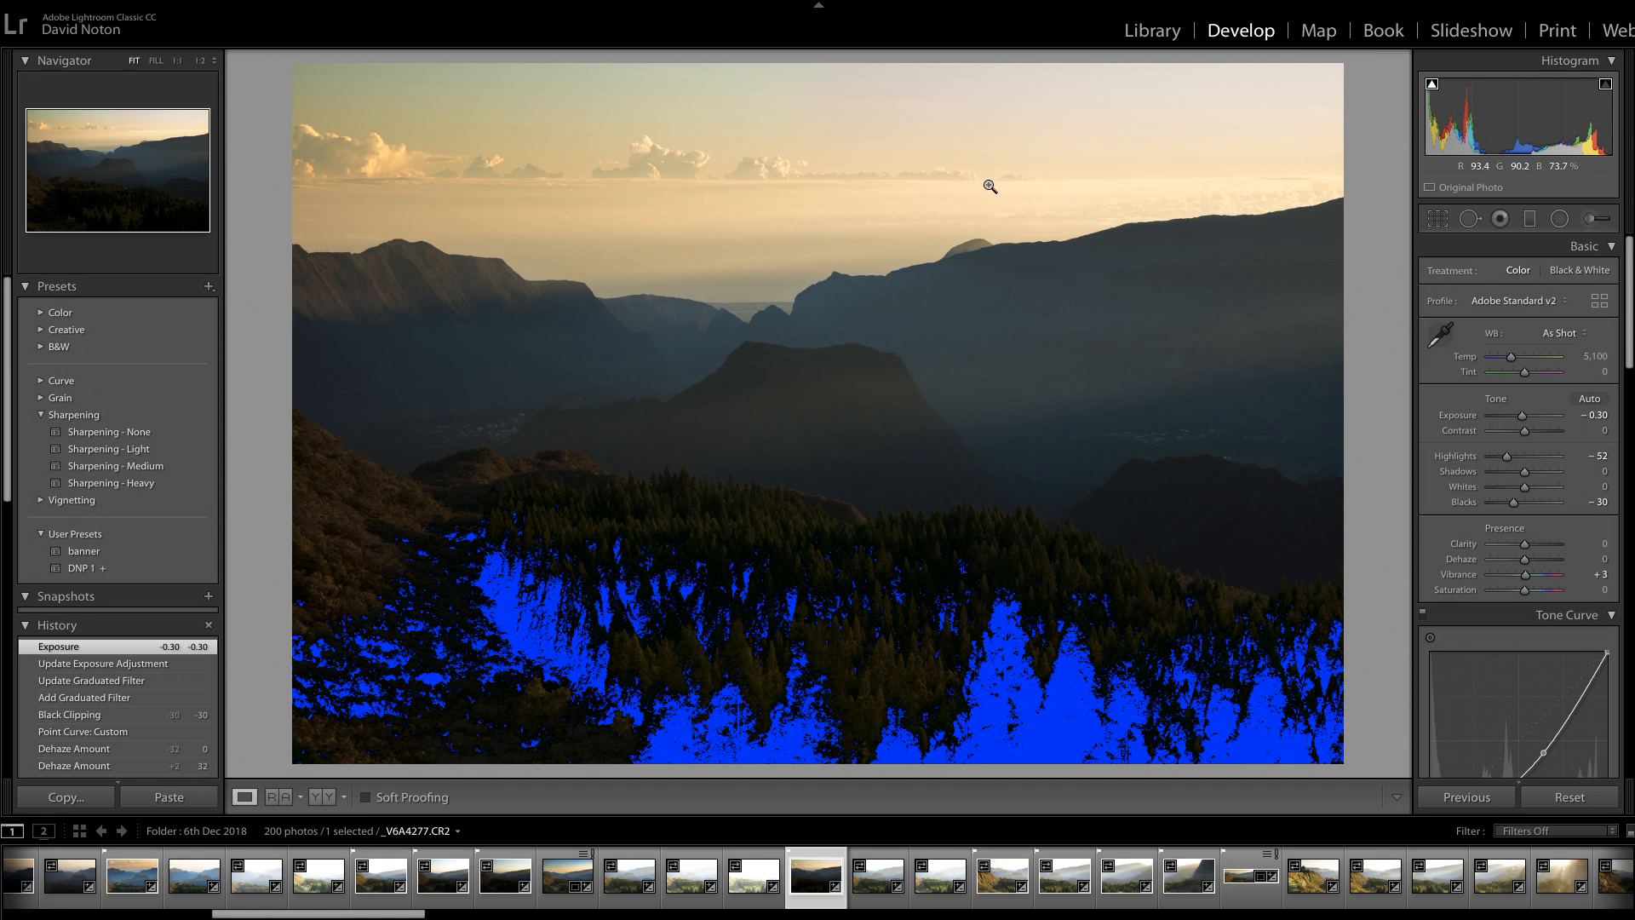
left_click(1148, 38)
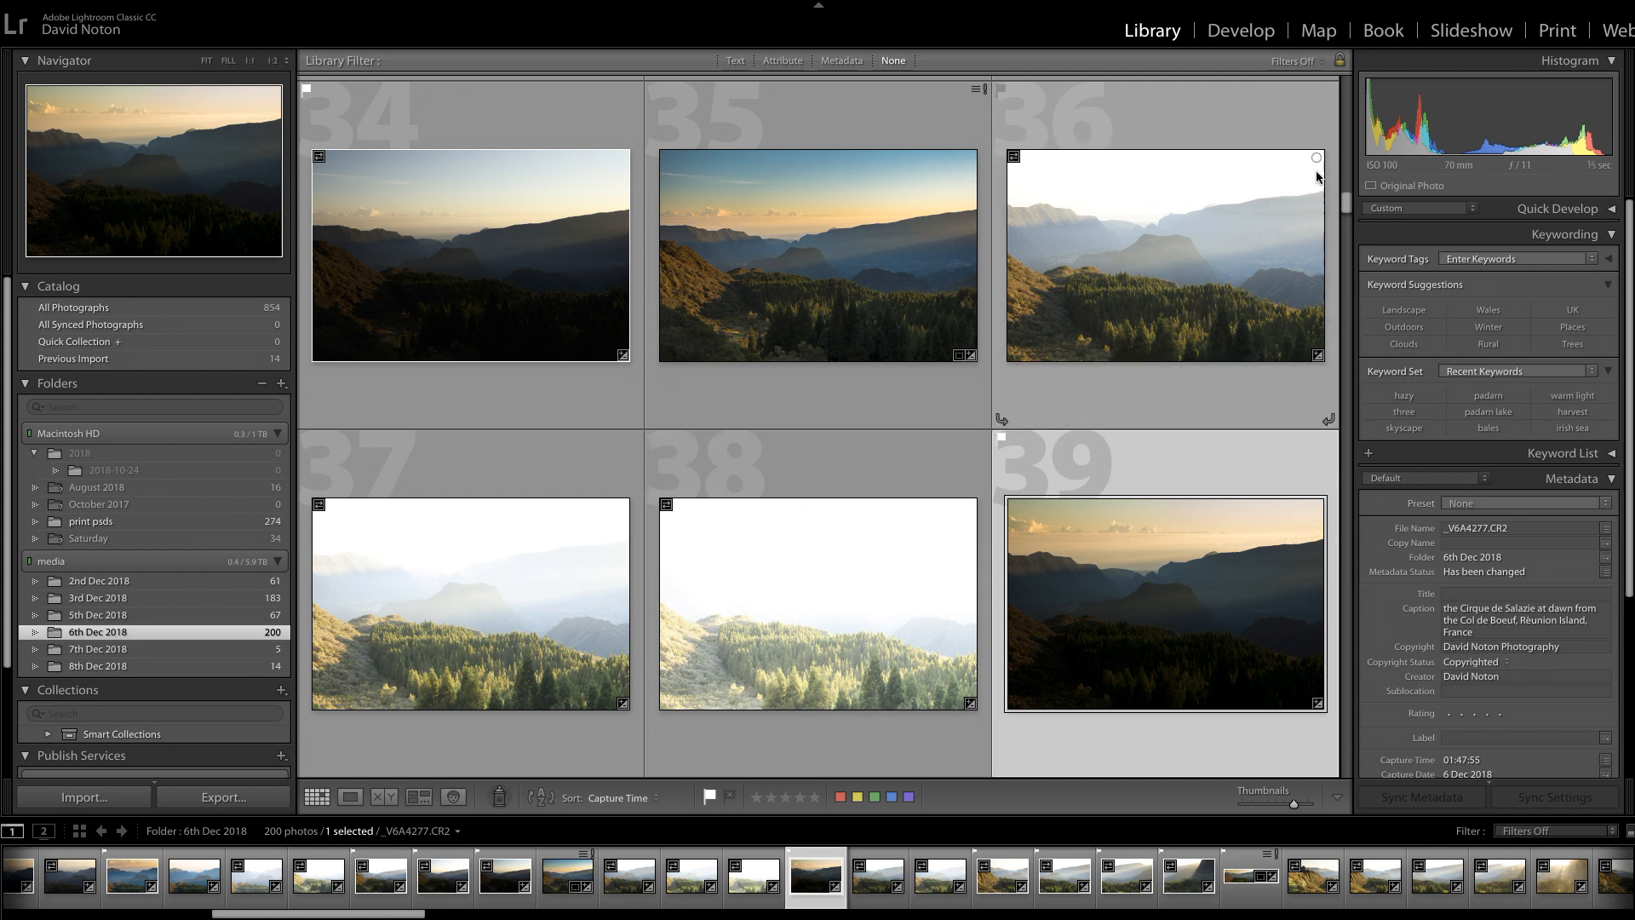
scroll(1346, 208, "down", 3)
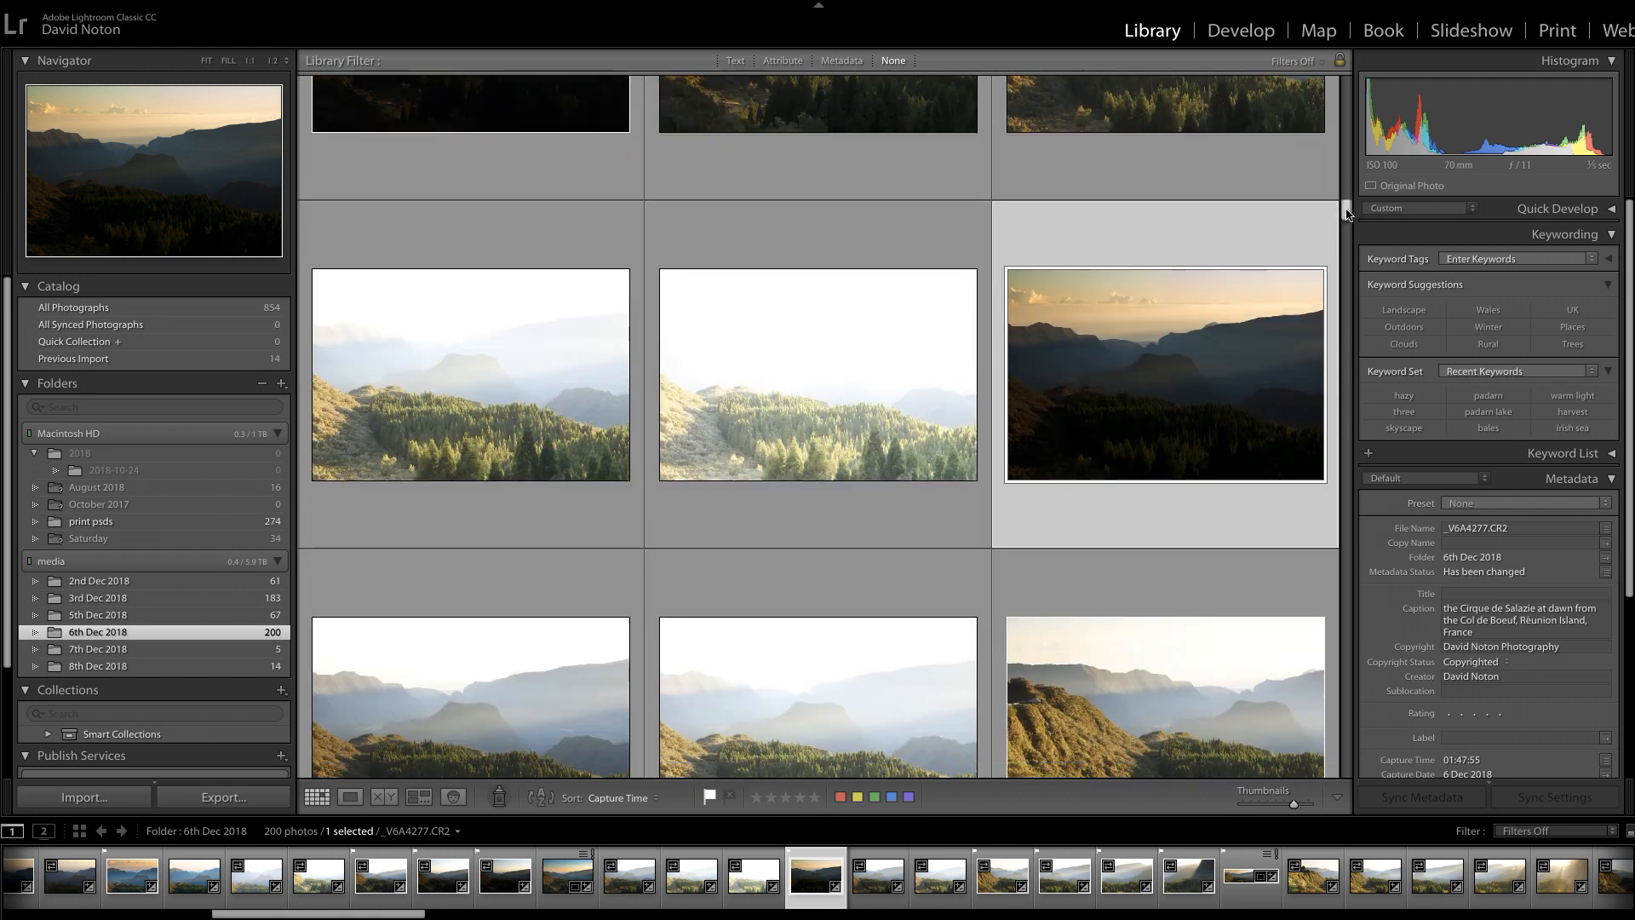